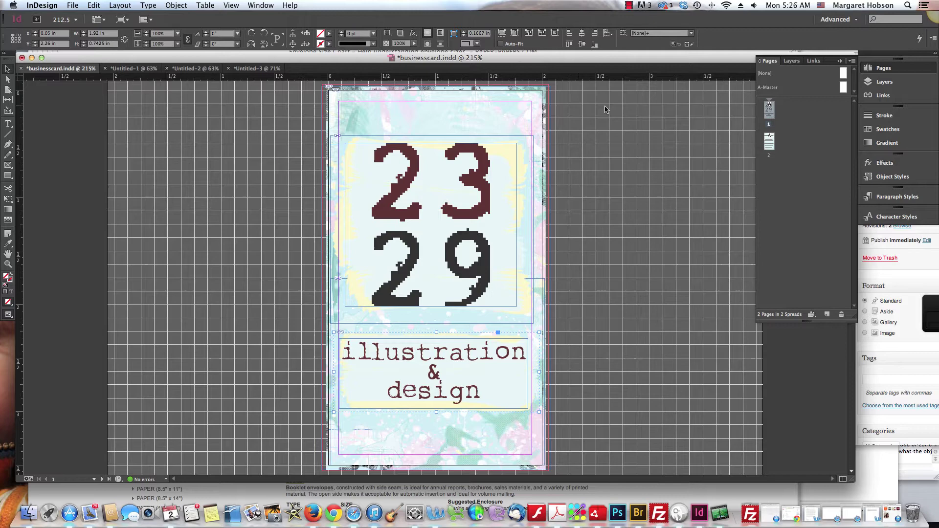
# - Look over the contact-details page and the 23/29 artwork page, then remove a misplaced new page
pyautogui.doubleClick(768, 142)
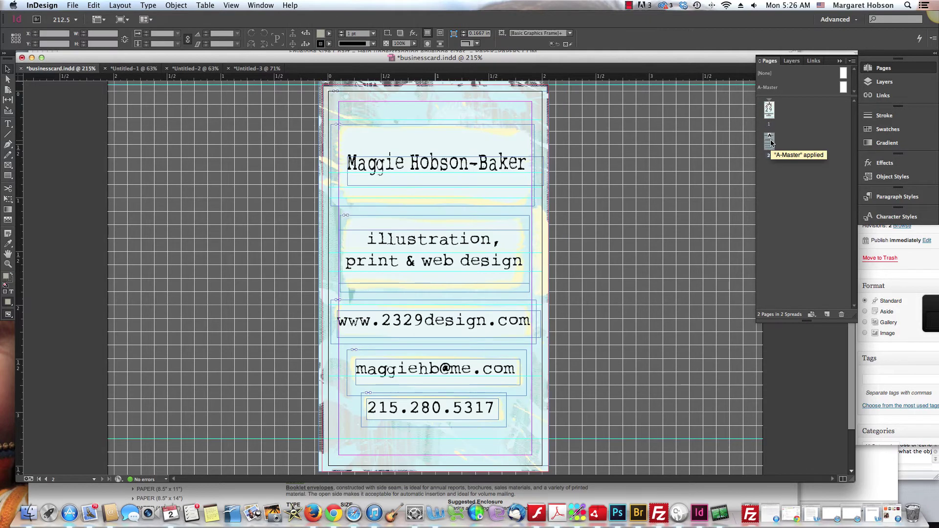
pyautogui.doubleClick(769, 109)
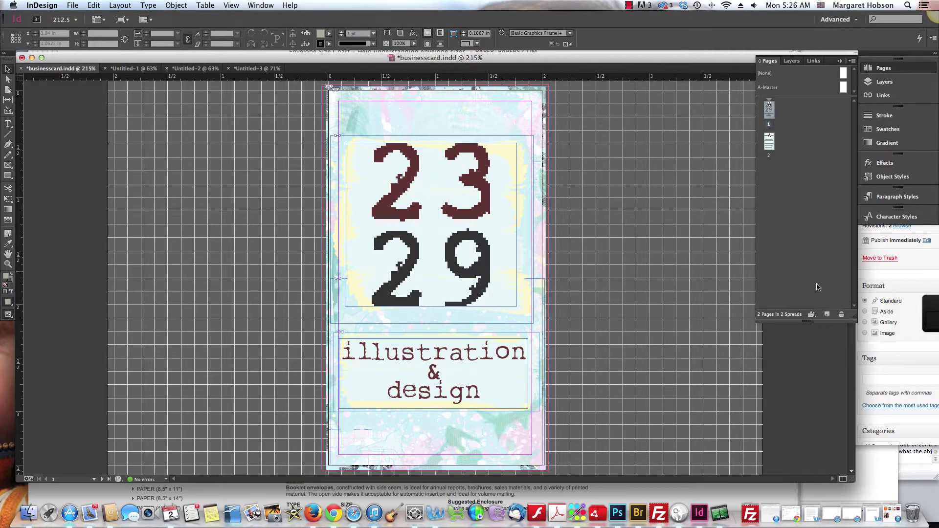
pyautogui.click(827, 315)
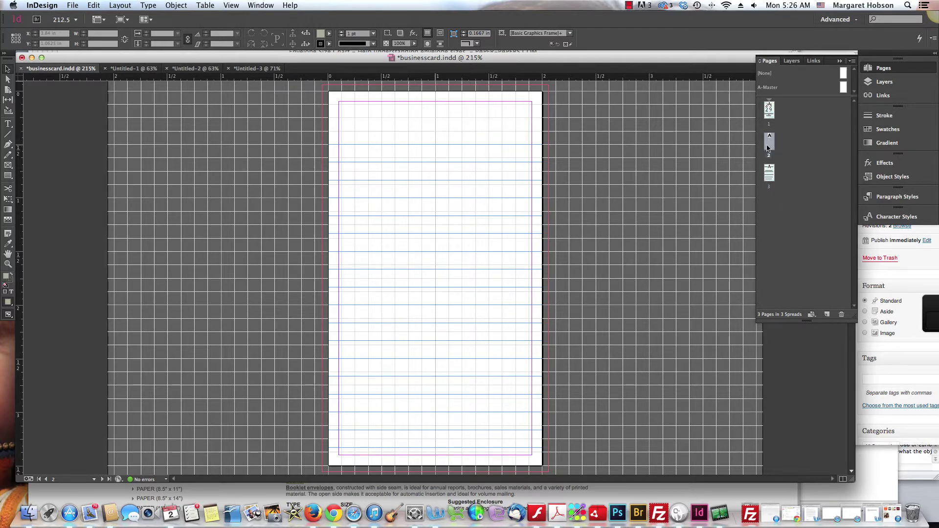
pyautogui.press('Delete')
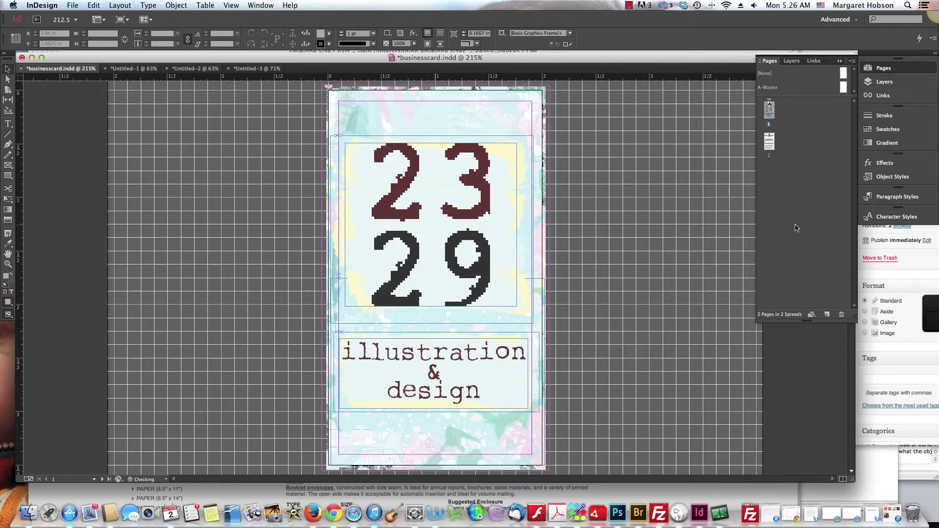
# - Add a blank page 3 with the [None] master after page 2
pyautogui.doubleClick(768, 142)
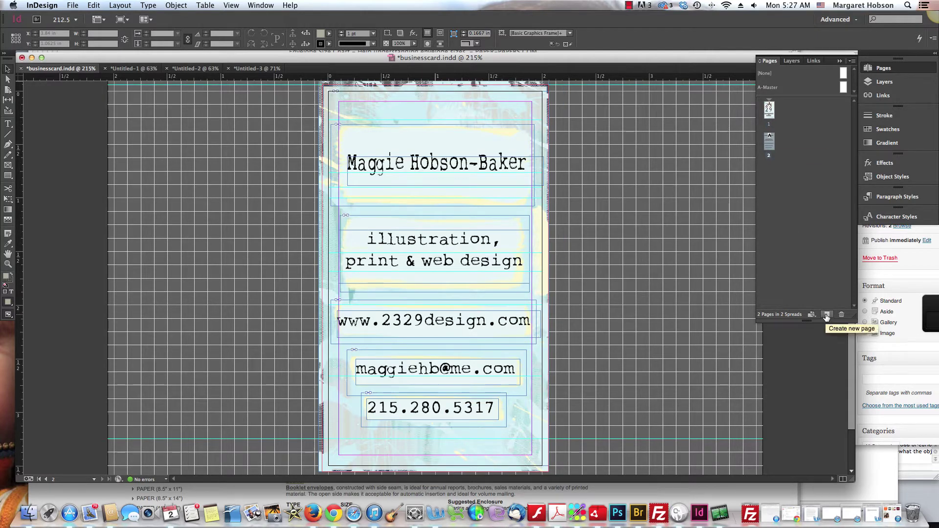
pyautogui.click(842, 74)
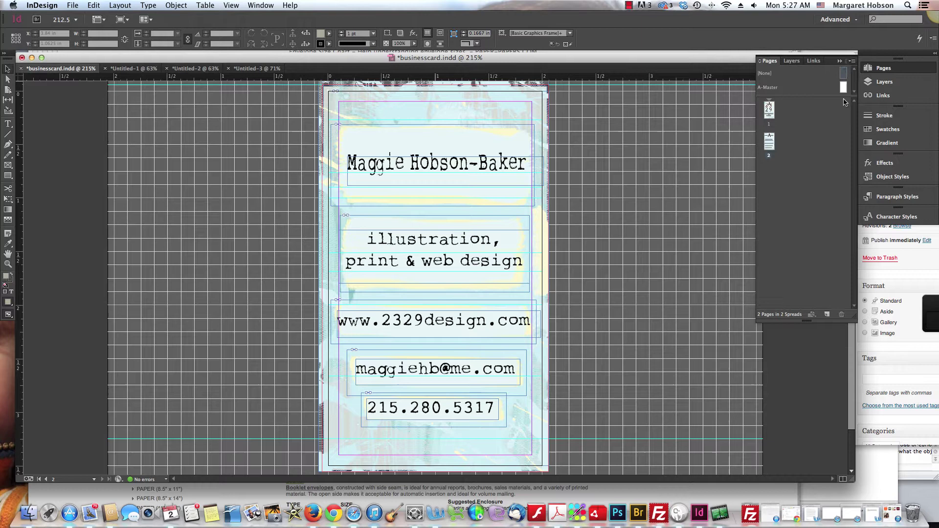
pyautogui.click(827, 317)
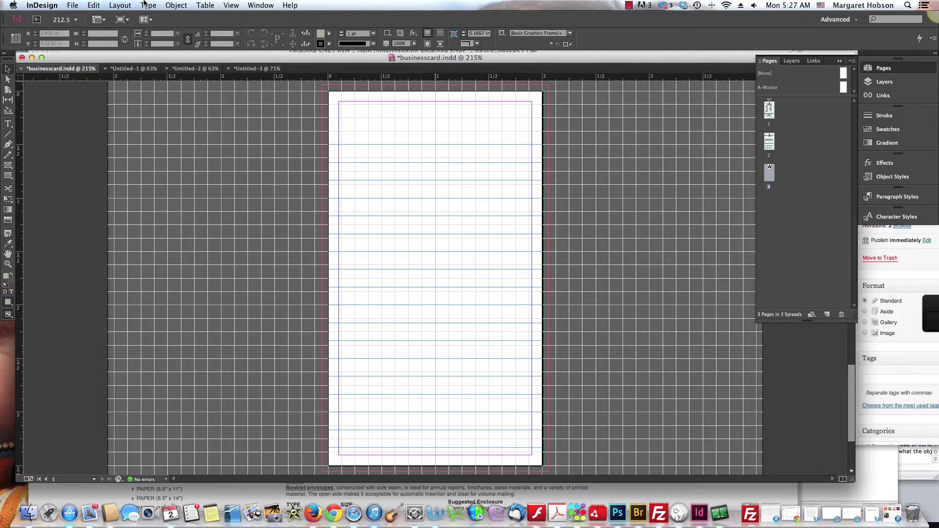
# - Turn off the baseline grid and the document grid from View > Grids & Guides
pyautogui.click(232, 5)
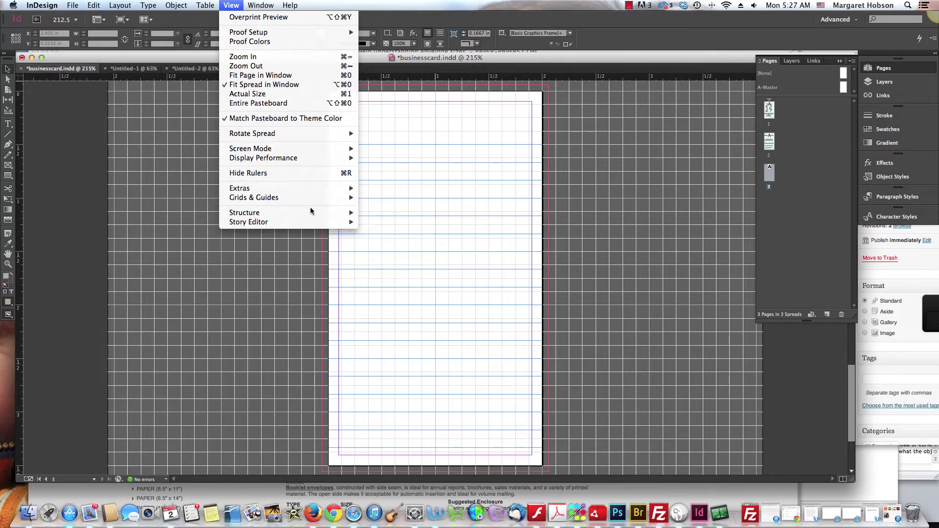
pyautogui.moveTo(289, 198)
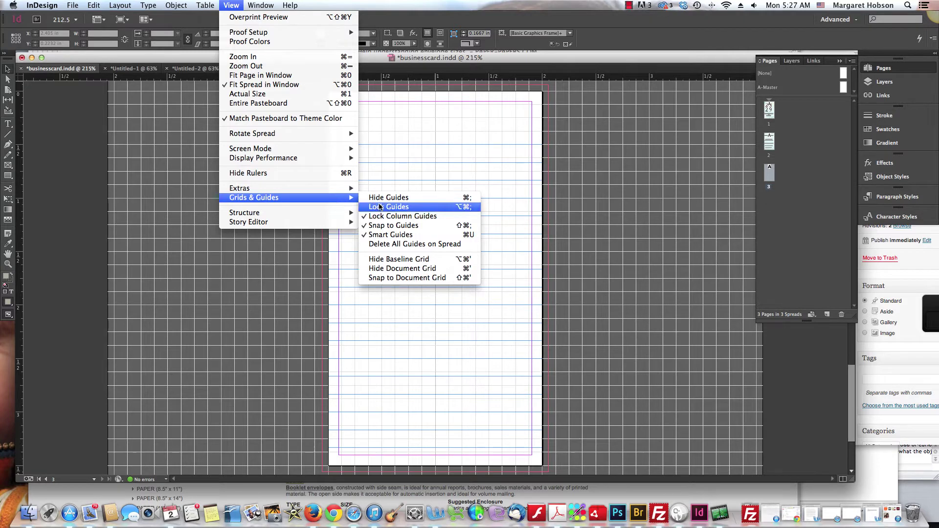
pyautogui.click(376, 261)
pyautogui.click(232, 5)
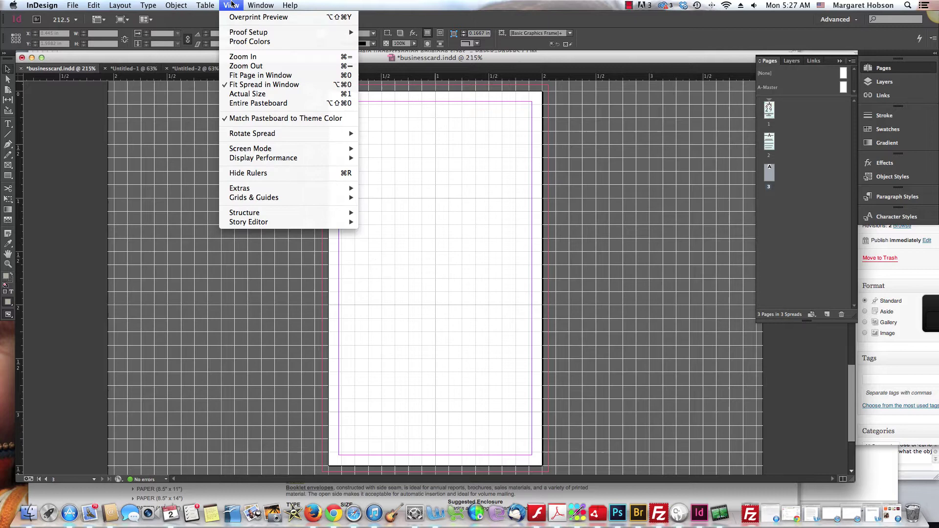
pyautogui.moveTo(249, 198)
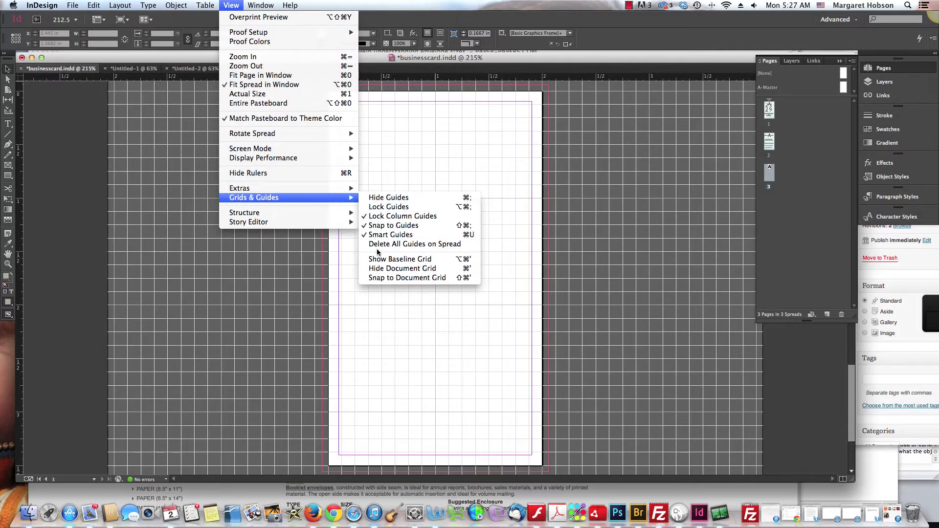
pyautogui.click(377, 268)
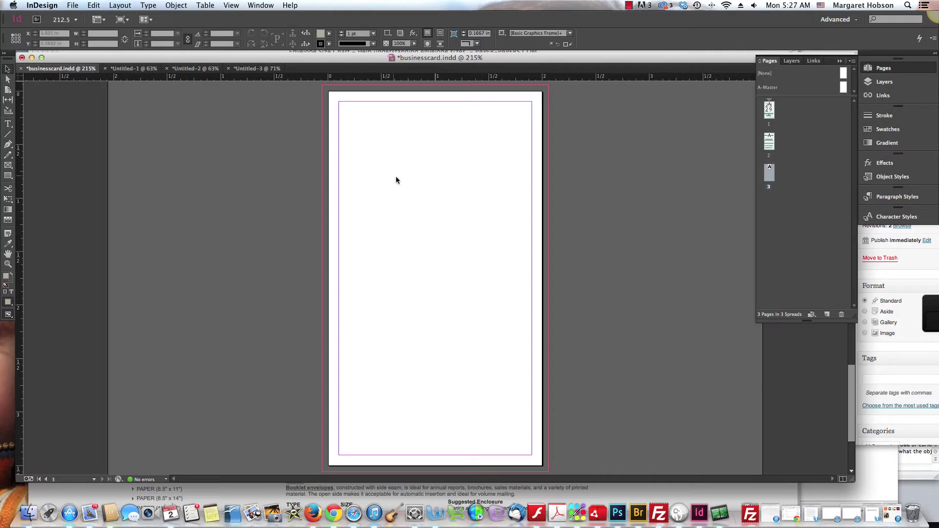
# - Resize page 3 to Letter (8.5 × 11 in) with the Page tool and zoom out to 50%
pyautogui.click(8, 91)
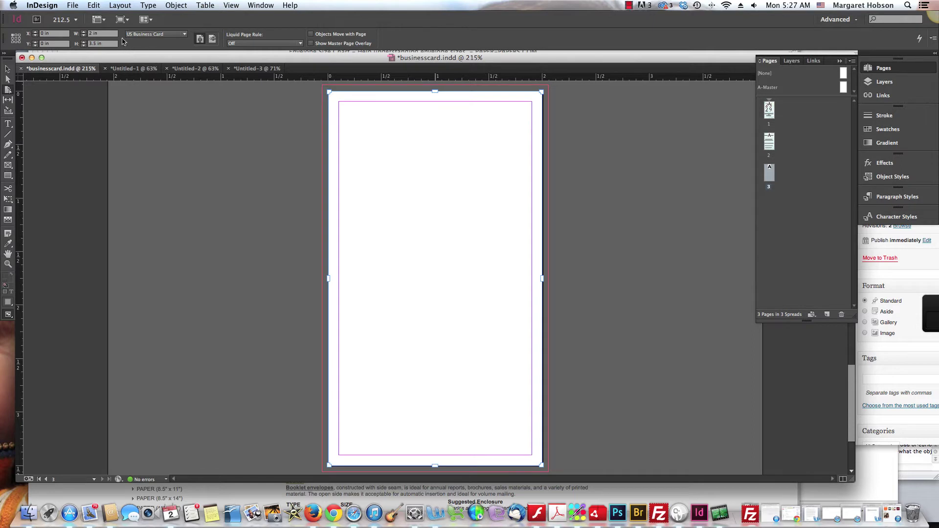
pyautogui.click(184, 34)
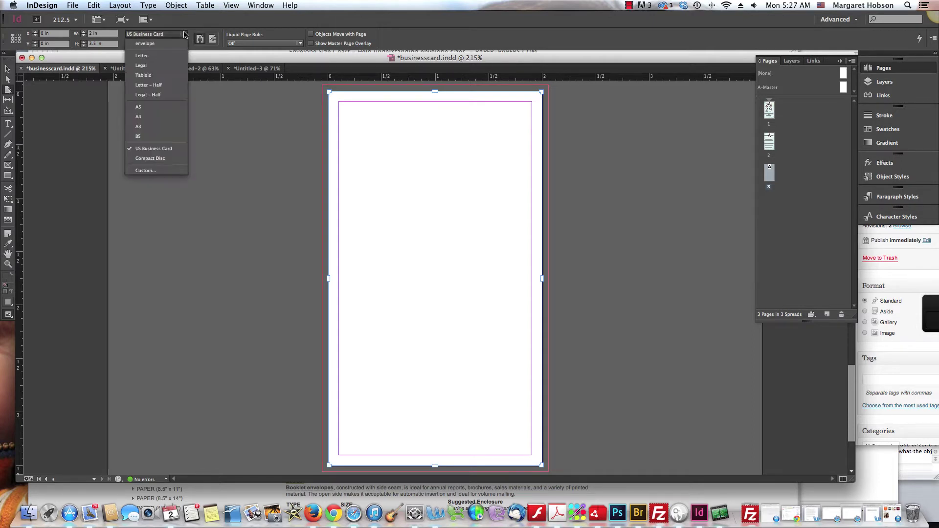
pyautogui.click(175, 57)
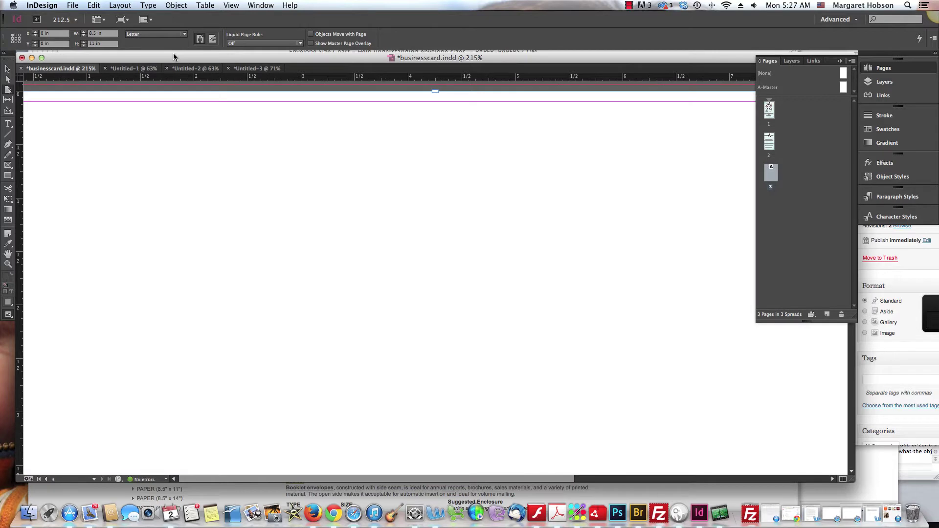
pyautogui.press('super+1')
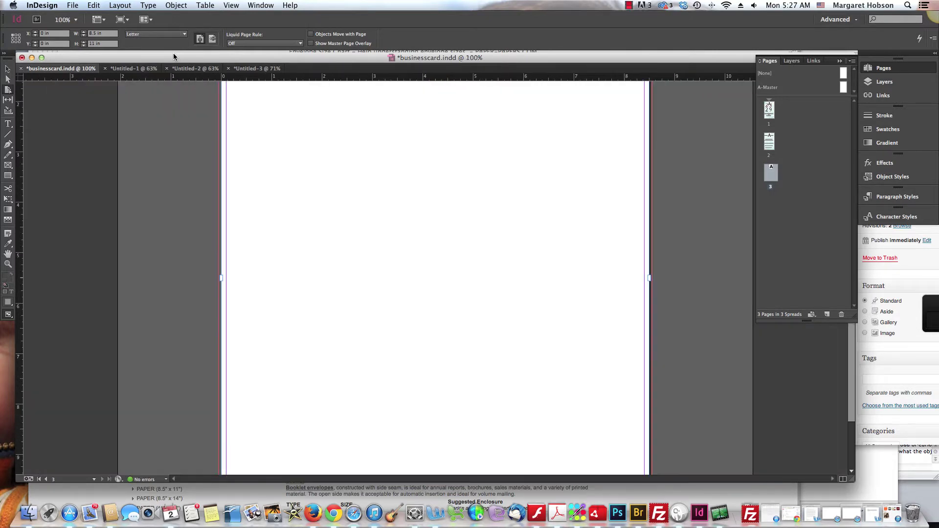
pyautogui.press('super+minus')
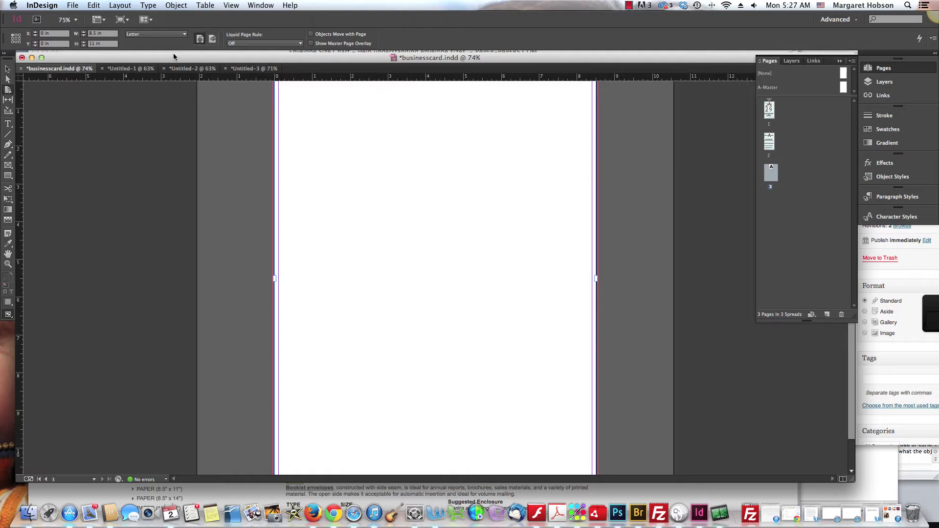
pyautogui.press('super+minus')
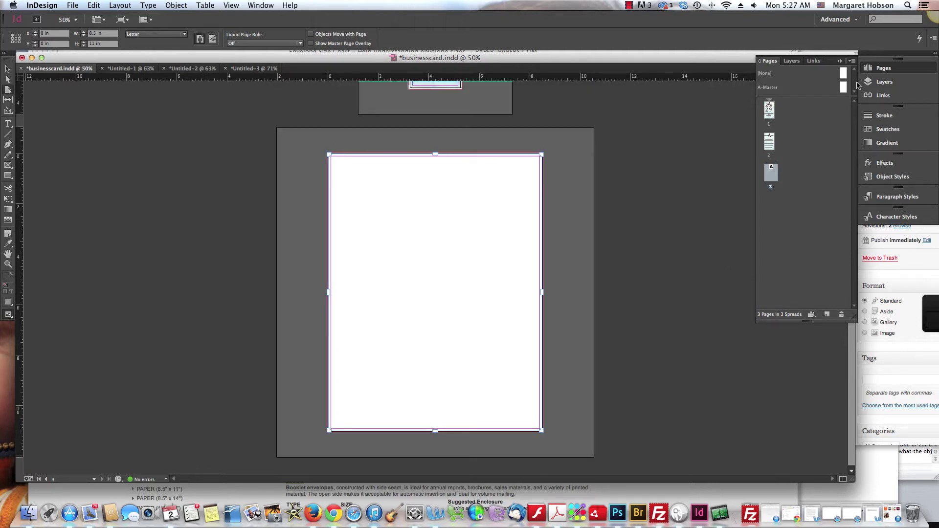
# - Add a no-master page 4 sized to the 8.875 × 5.875 in envelope, then add page 5
pyautogui.click(843, 73)
pyautogui.click(827, 314)
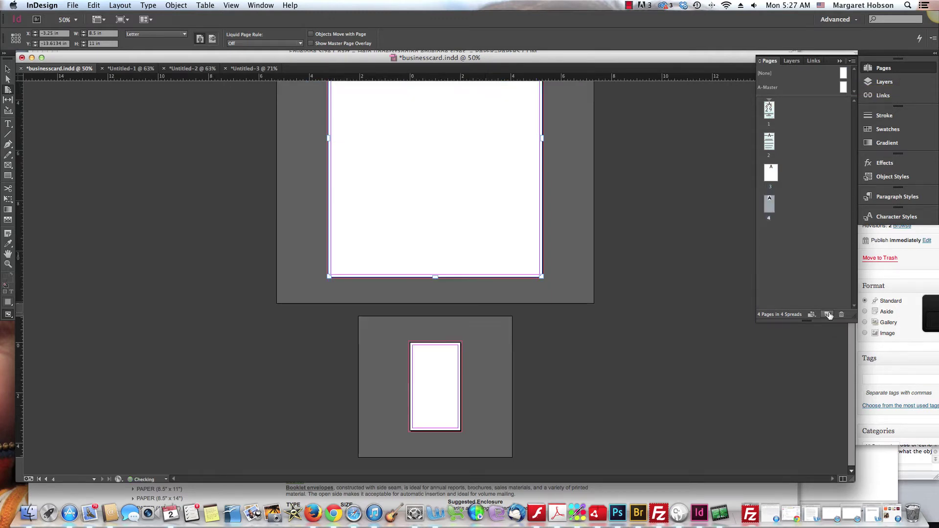
pyautogui.click(774, 208)
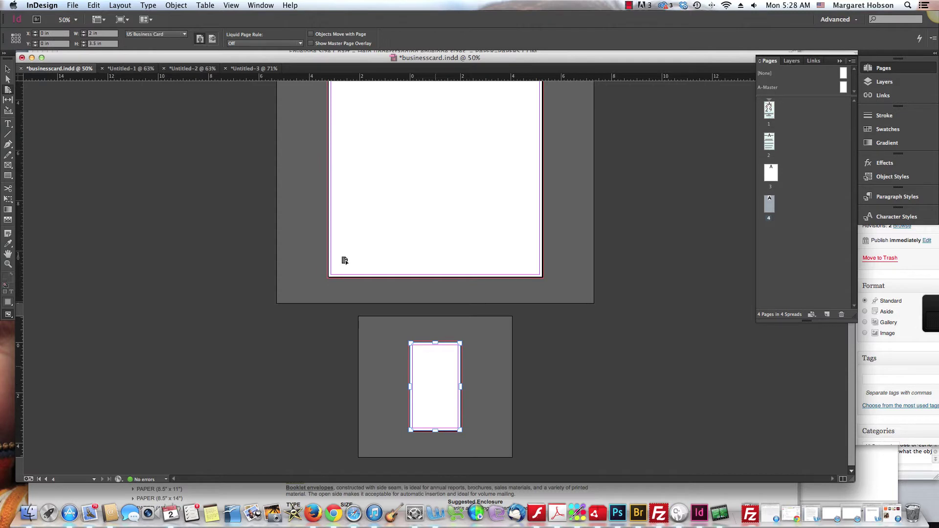
pyautogui.click(184, 34)
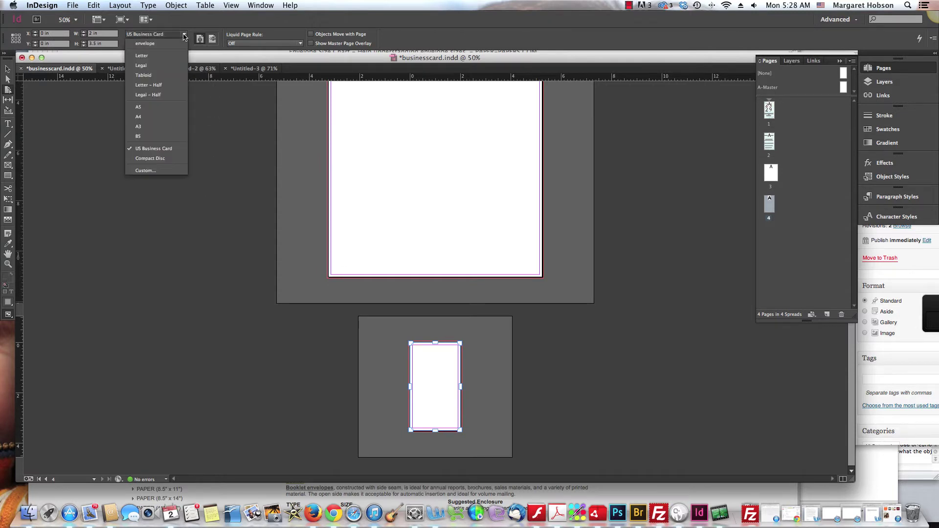
pyautogui.click(167, 45)
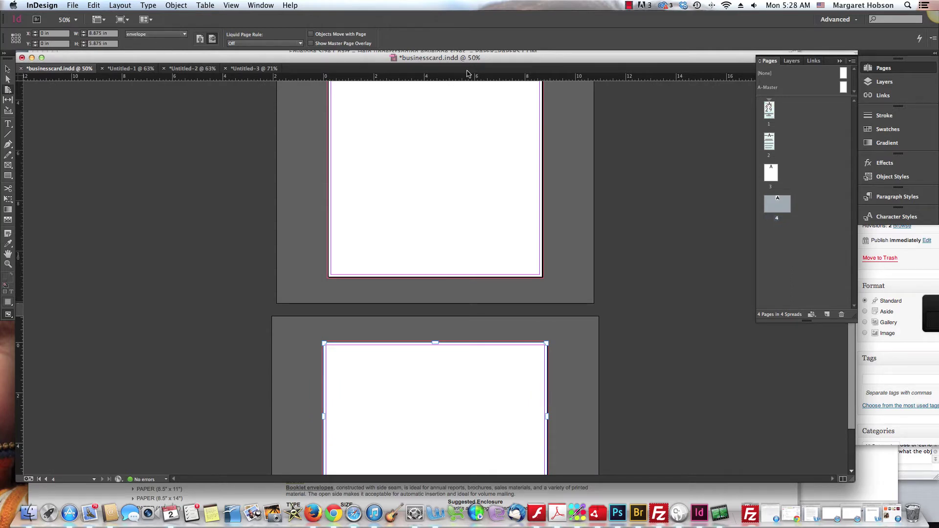
pyautogui.click(826, 314)
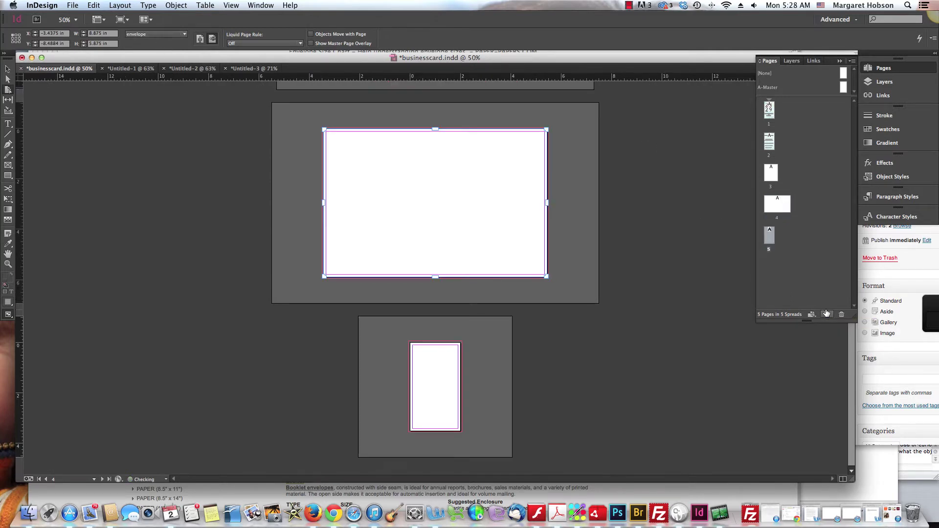
# - Define a custom 8.875 × 5.875 in page size named envelope and apply it to the selected page
pyautogui.click(184, 35)
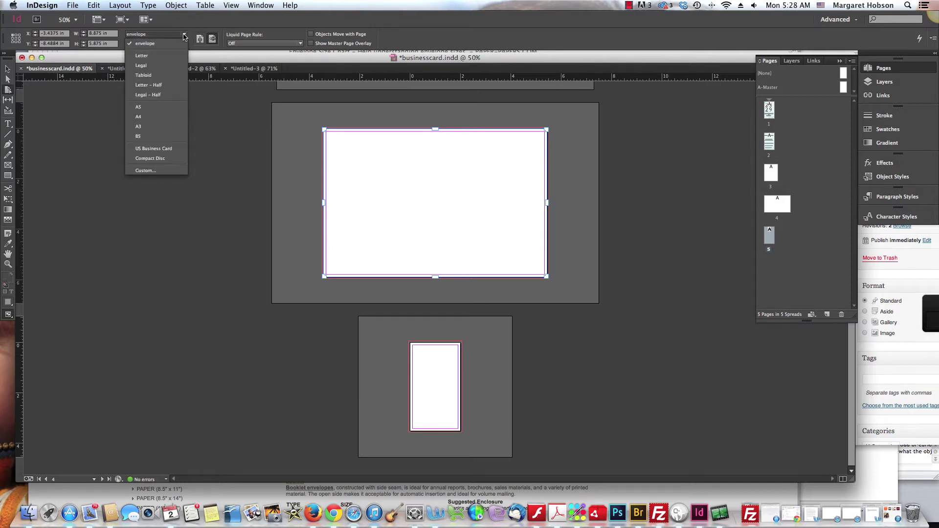
pyautogui.click(141, 170)
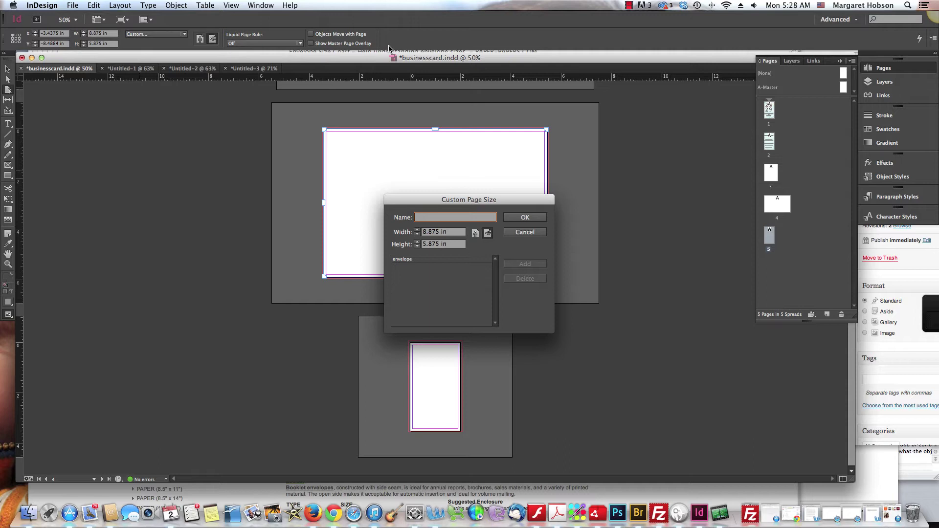
pyautogui.write('ev')
pyautogui.write('velope')
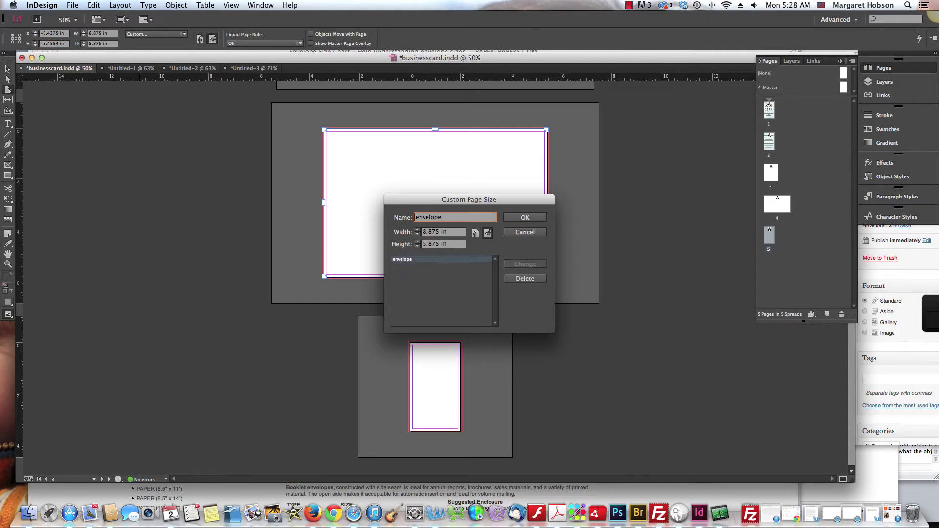
pyautogui.write('2')
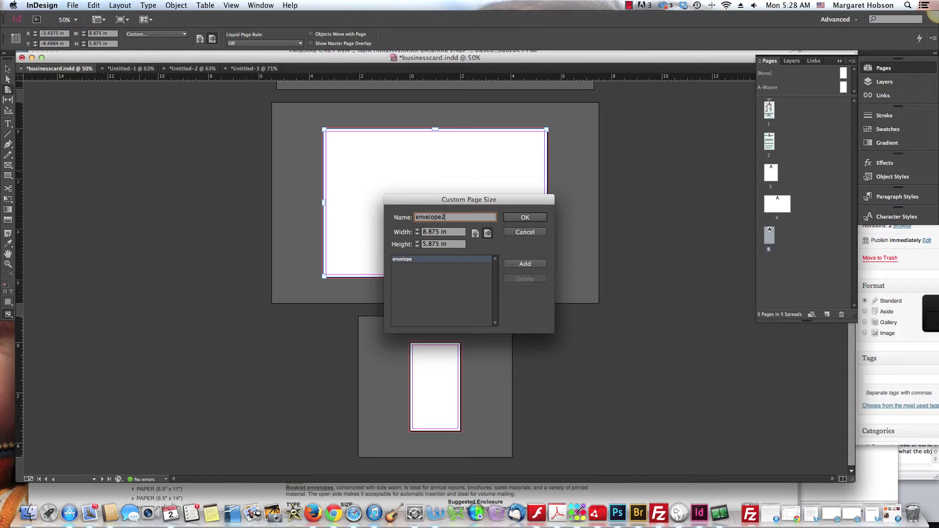
pyautogui.click(522, 218)
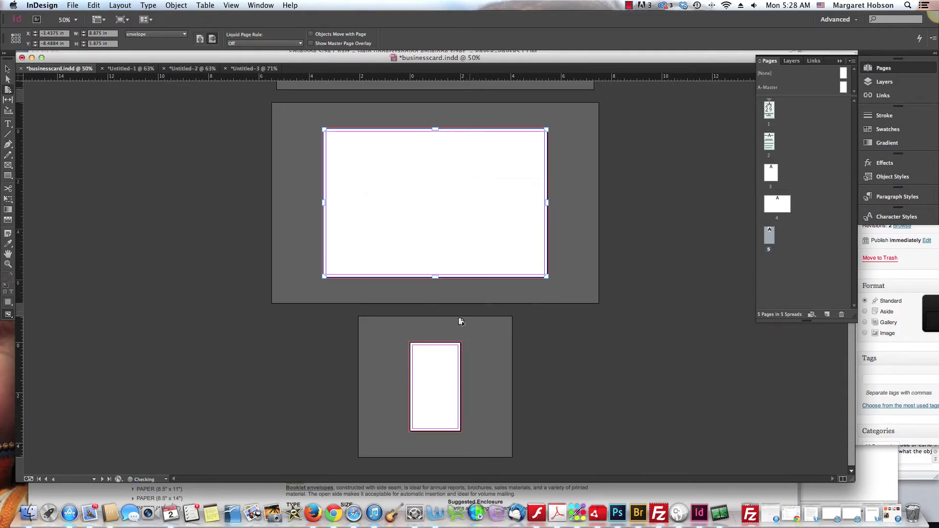
# - Resize page 5 to the envelope preset, then return to the business card on page 1
pyautogui.click(424, 361)
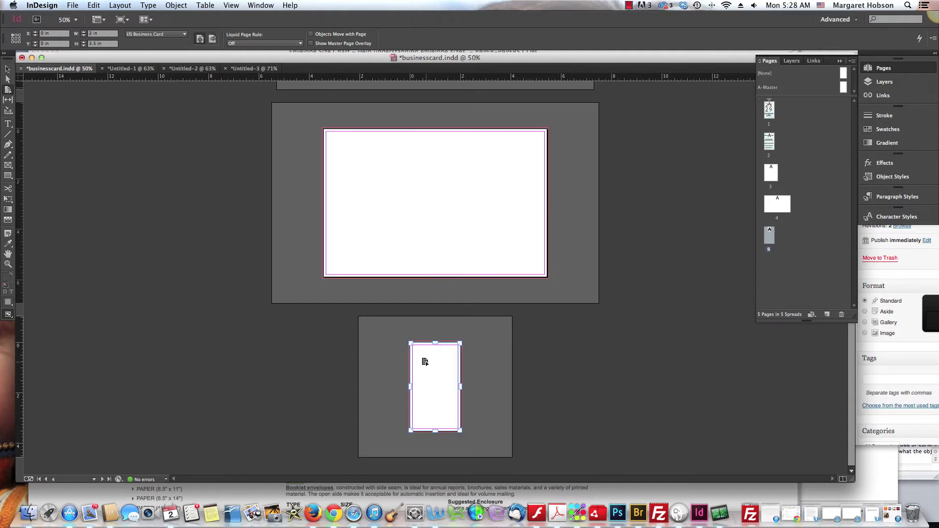
pyautogui.click(184, 35)
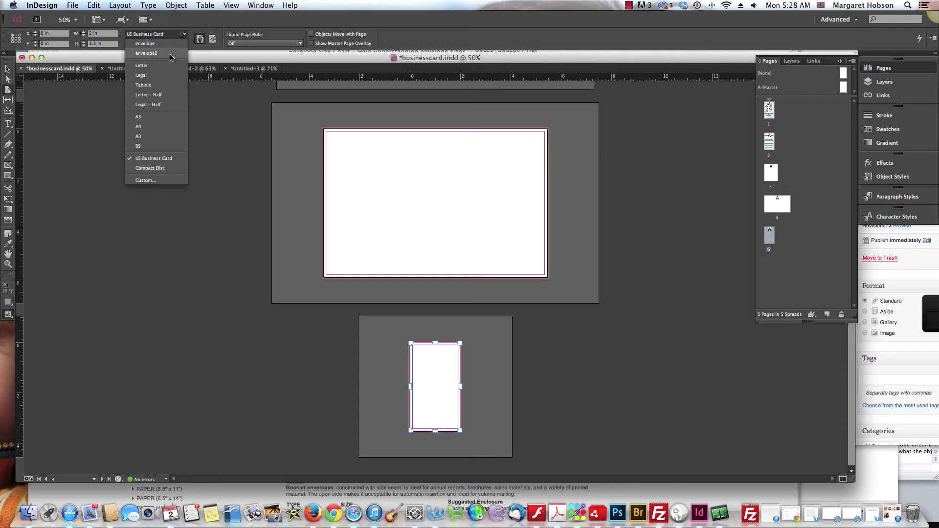
pyautogui.click(145, 43)
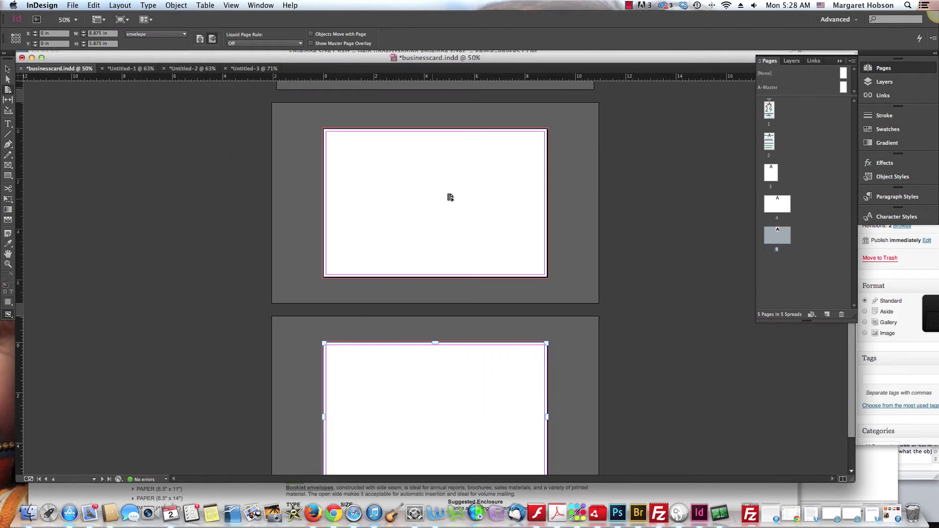
pyautogui.click(775, 175)
pyautogui.doubleClick(775, 175)
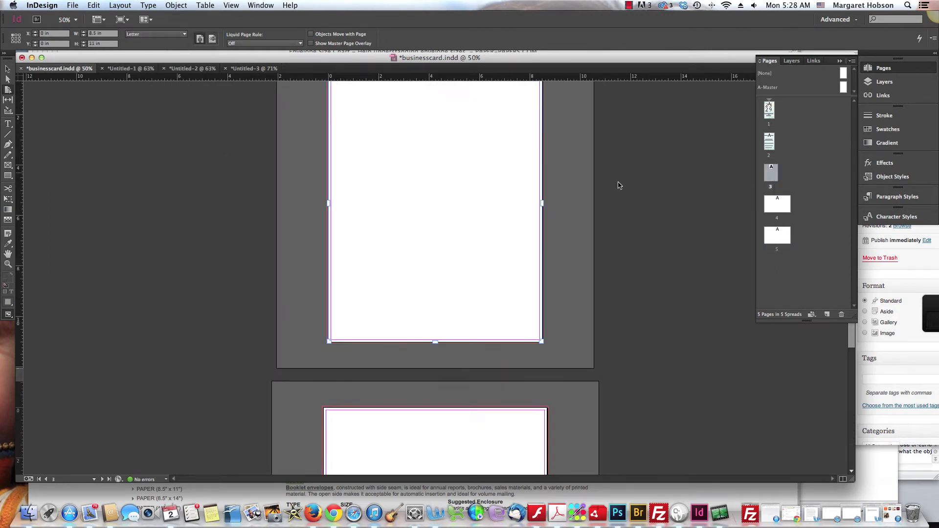
pyautogui.doubleClick(769, 111)
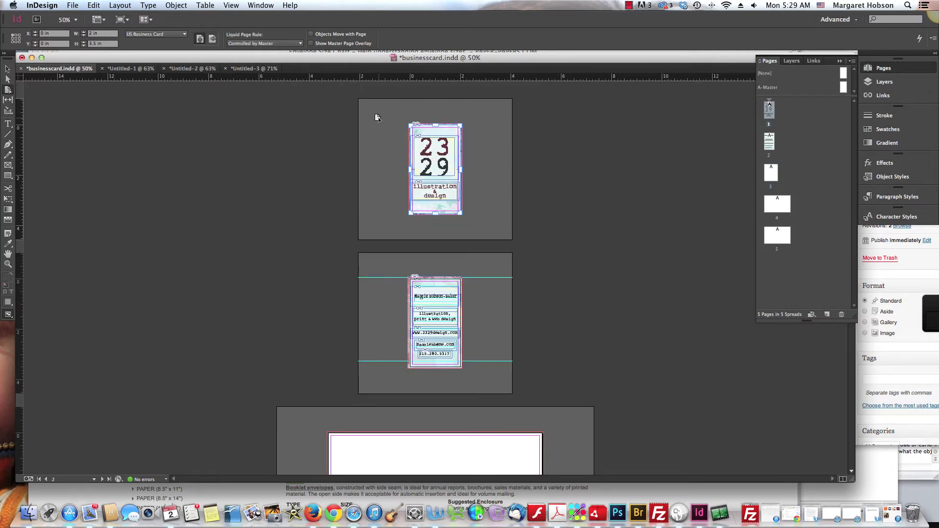
# - Select and copy the 23 29 logo frame on the business card
pyautogui.click(7, 69)
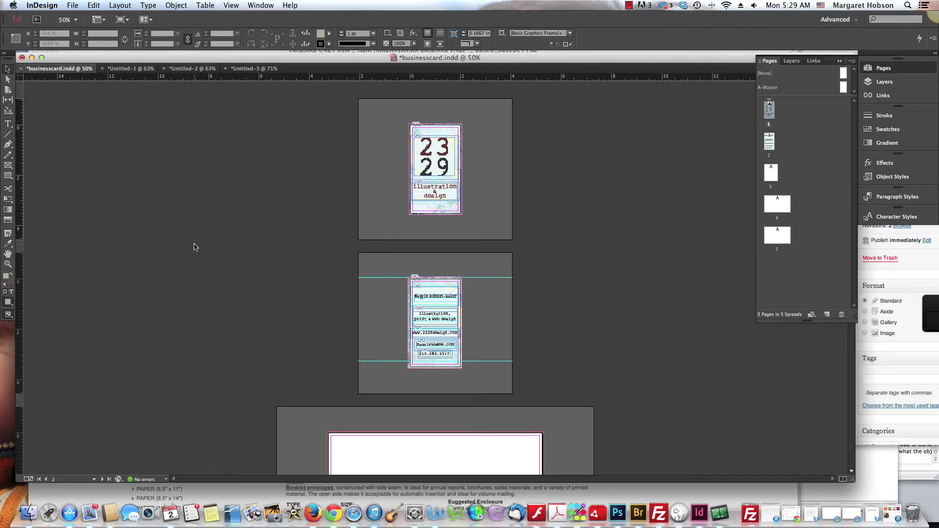
pyautogui.press('super+equal')
pyautogui.press('super+equal')
pyautogui.press('super+equal')
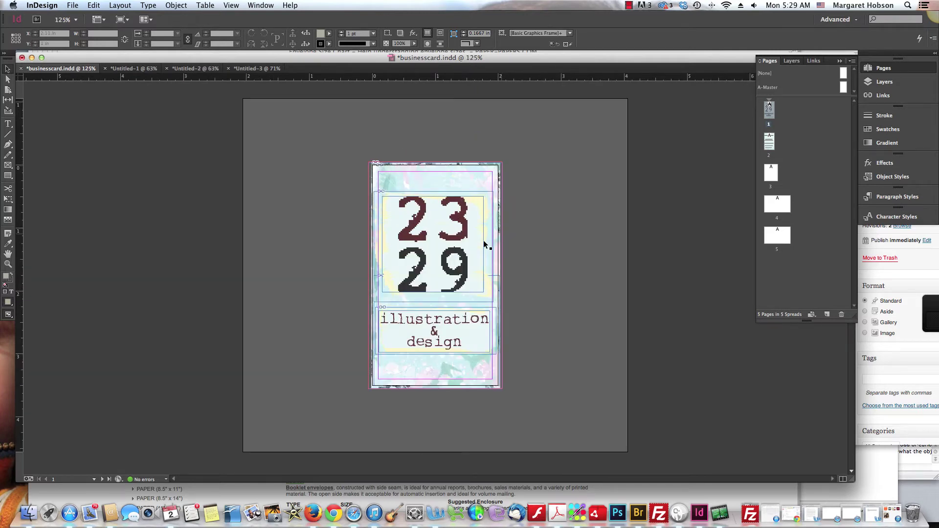
pyautogui.click(413, 238)
pyautogui.click(94, 6)
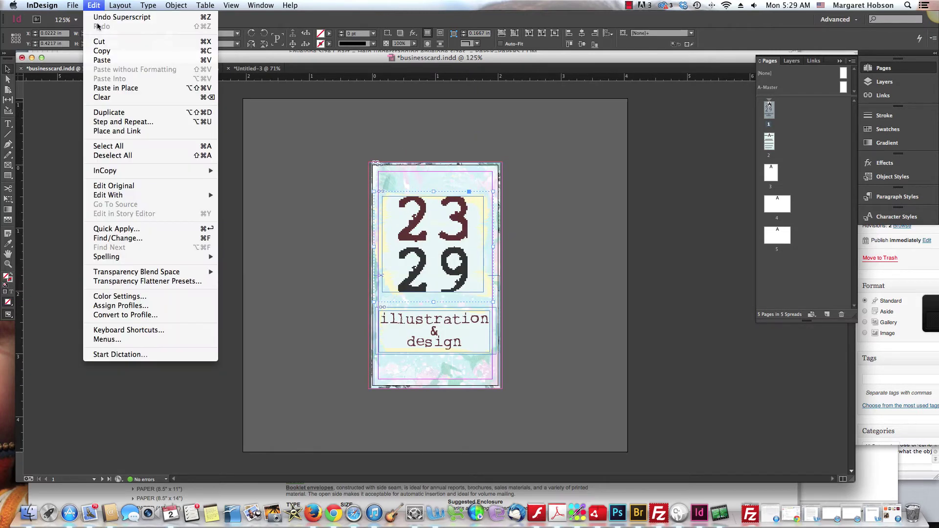
pyautogui.click(100, 51)
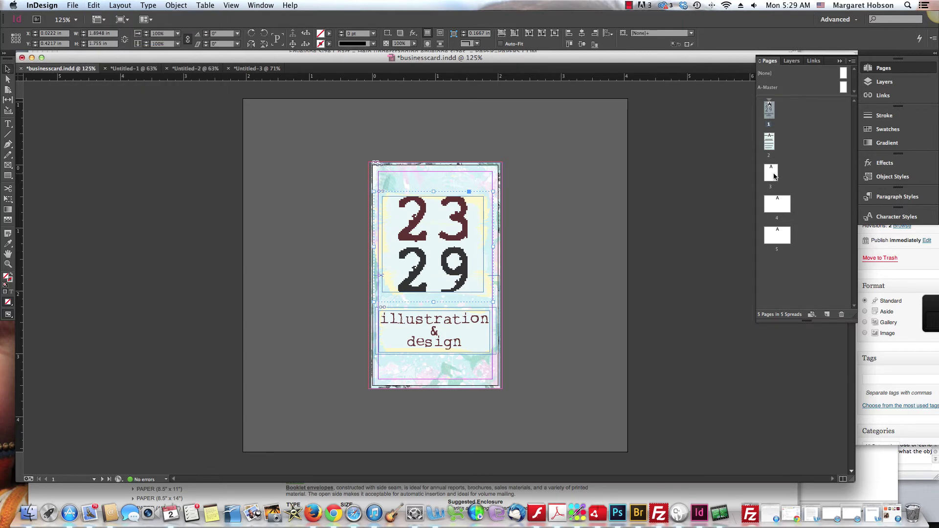
# - Paste the 23 29 logo onto page 3 and drag it toward the top-left corner
pyautogui.doubleClick(772, 175)
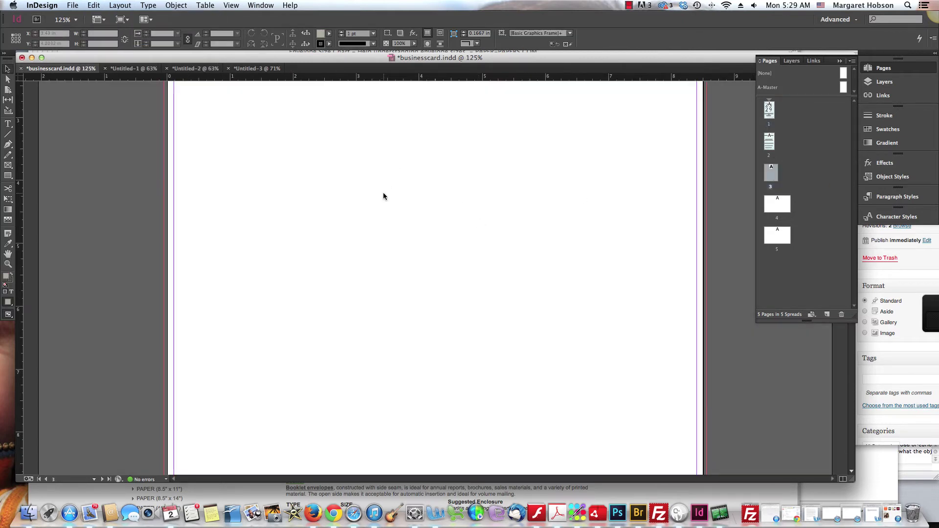
pyautogui.press('super+minus')
pyautogui.press('super+minus')
pyautogui.press('super+minus')
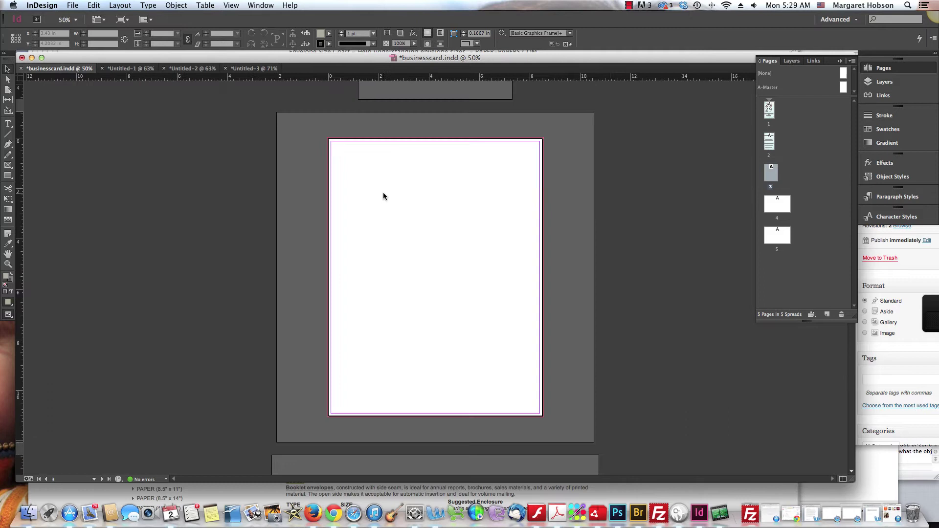
pyautogui.press('super+v')
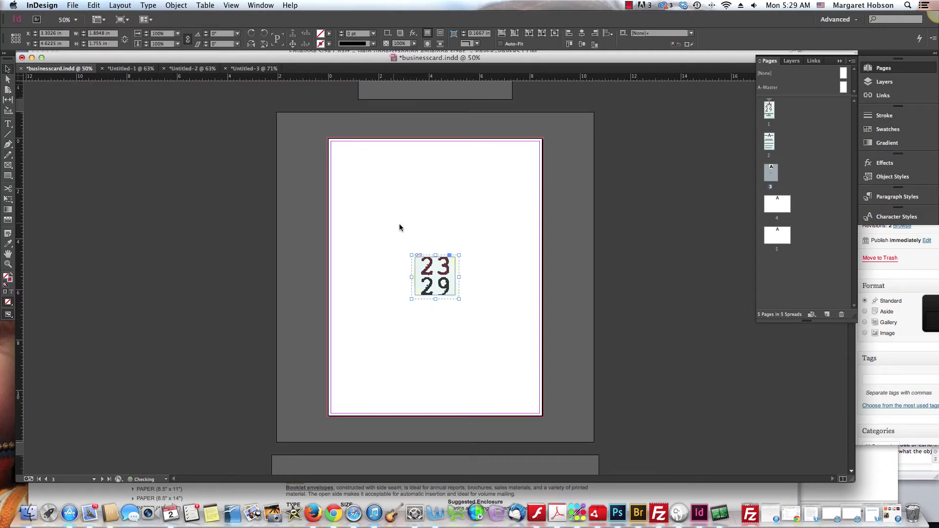
pyautogui.moveTo(426, 279); pyautogui.dragTo(350, 169)
# - Drop the logo at page 3's top-left and copy the 'illustration & design' frame from page 1
pyautogui.click(433, 299)
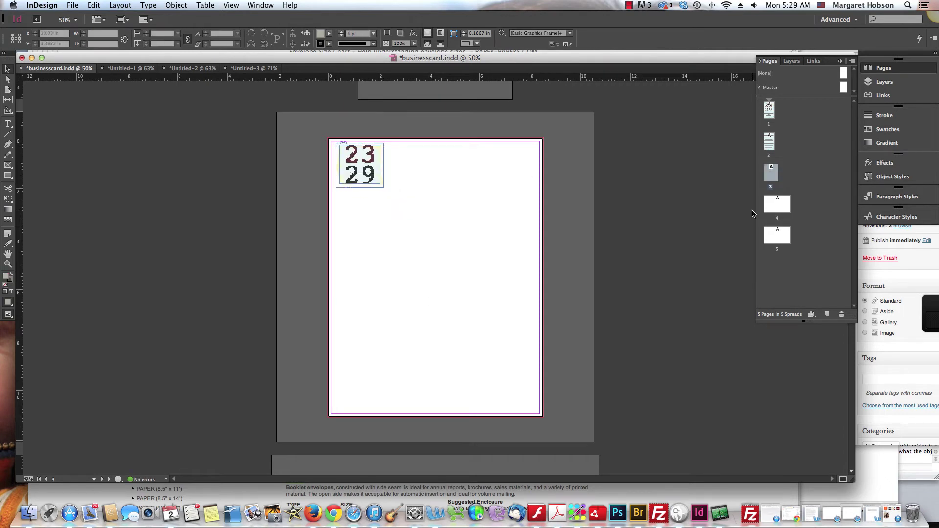
pyautogui.doubleClick(769, 110)
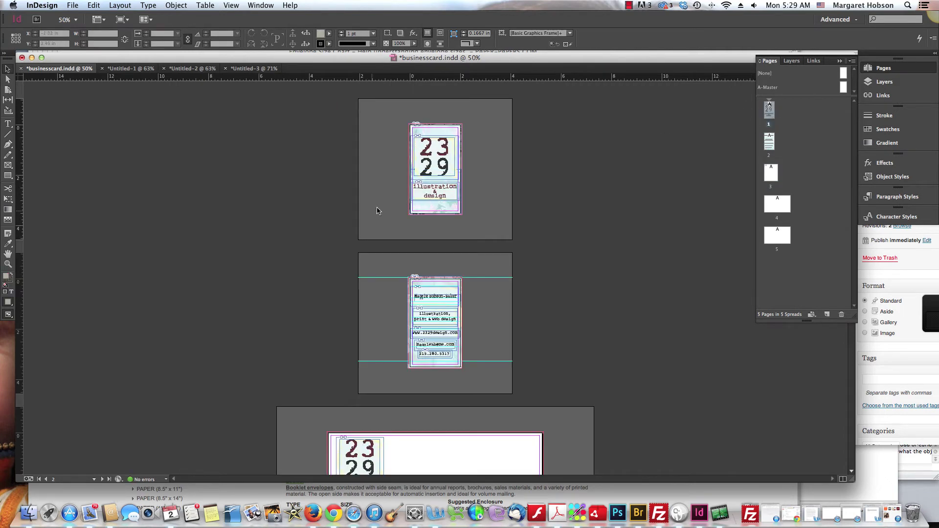
pyautogui.click(431, 194)
pyautogui.click(94, 5)
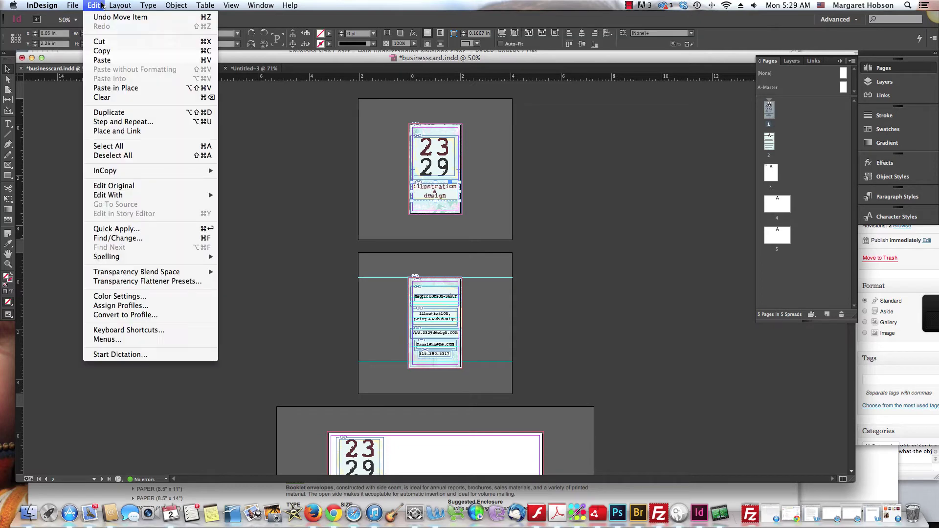
pyautogui.click(102, 52)
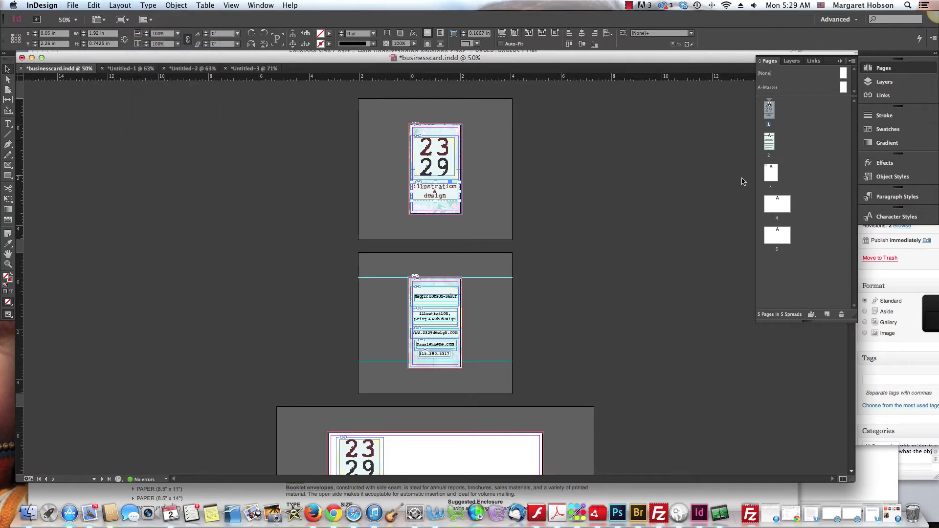
# - Paste the 'illustration & design' text on page 3 directly beneath the 2329 logo
pyautogui.doubleClick(775, 175)
pyautogui.click(398, 239)
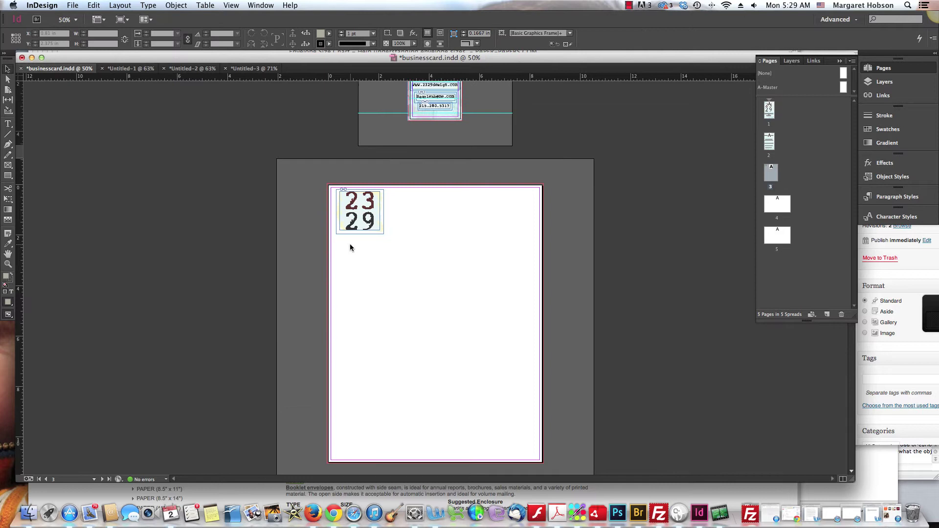
pyautogui.press('cmd+v')
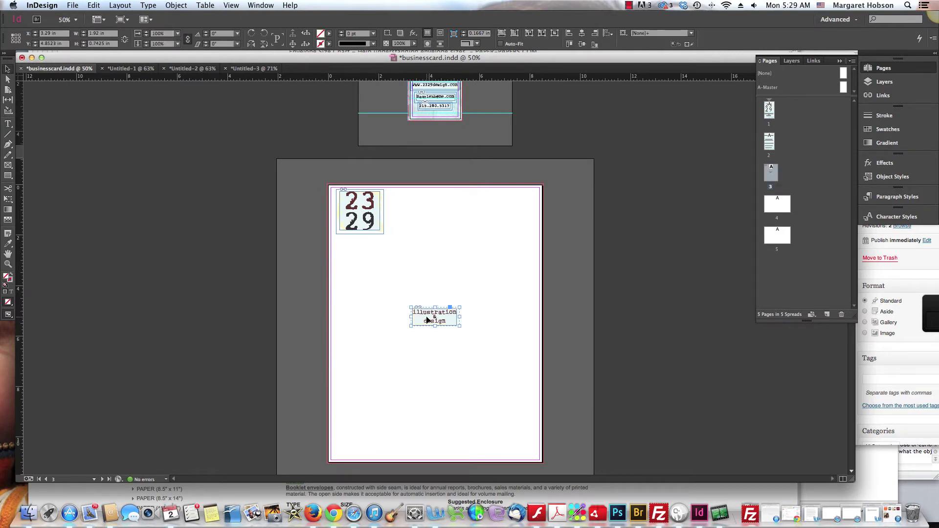
pyautogui.moveTo(360, 285); pyautogui.dragTo(353, 247)
pyautogui.click(313, 245)
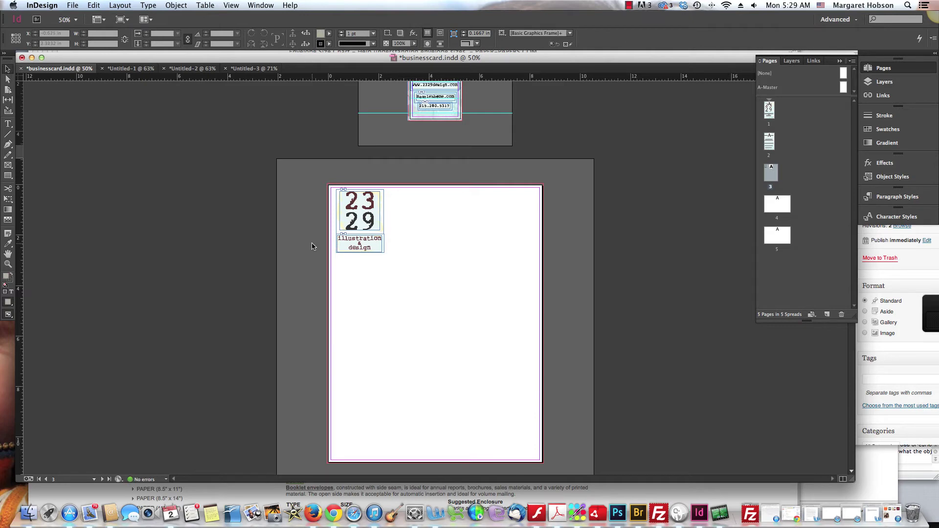
pyautogui.click(353, 225)
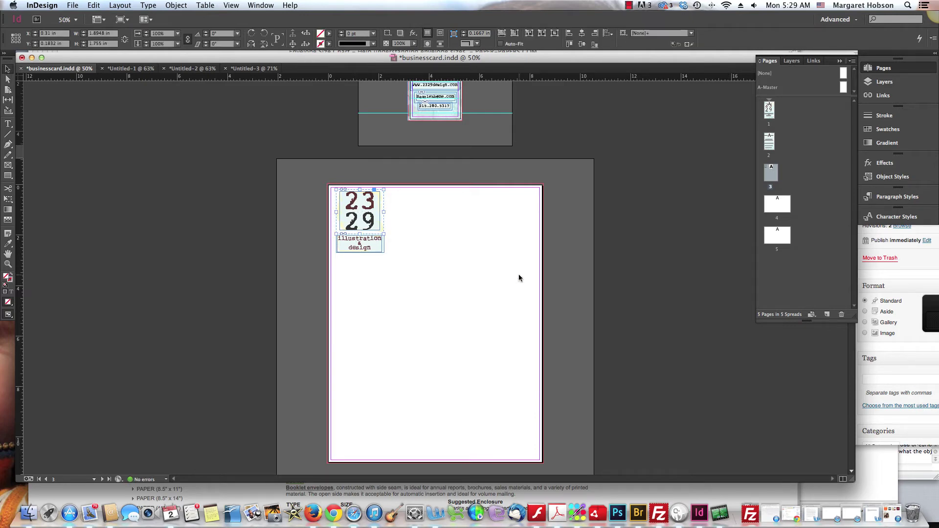
# - Paste the 'illustration & design' text onto envelope page 4 toward its upper left
pyautogui.doubleClick(777, 204)
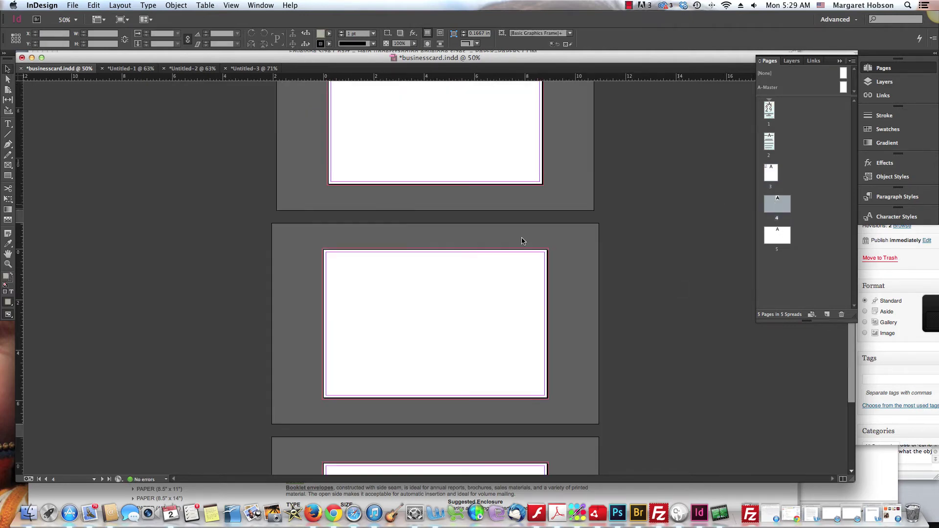
pyautogui.press('super+v')
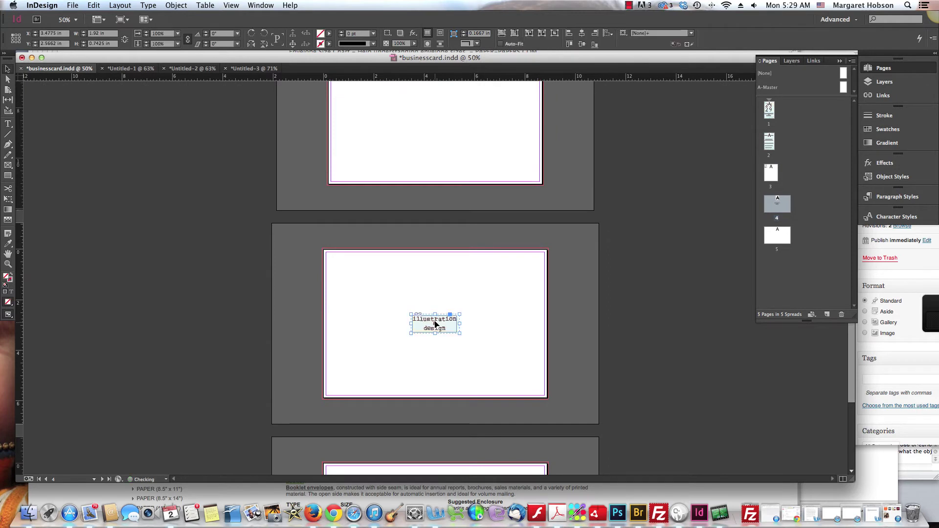
pyautogui.moveTo(366, 289); pyautogui.dragTo(416, 289)
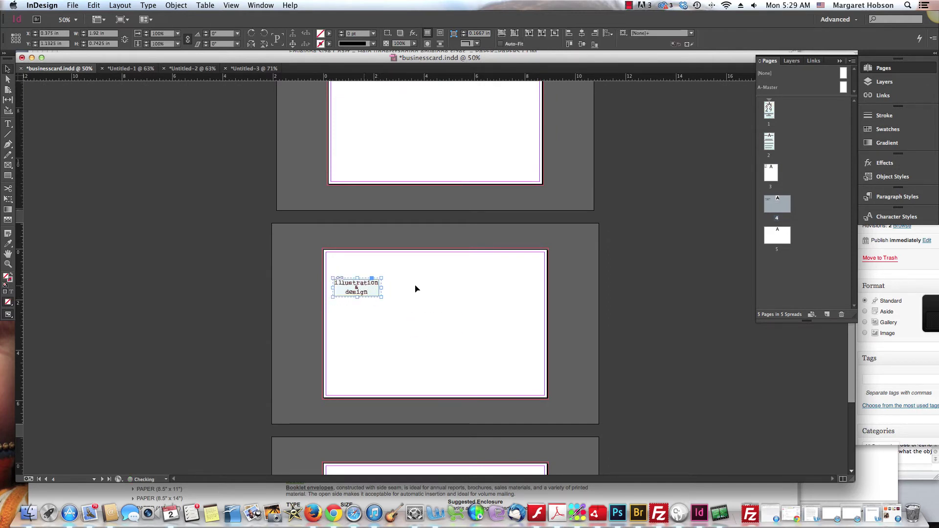
# - Copy the 23 29 logo from the business card and paste it onto page 4
pyautogui.doubleClick(769, 110)
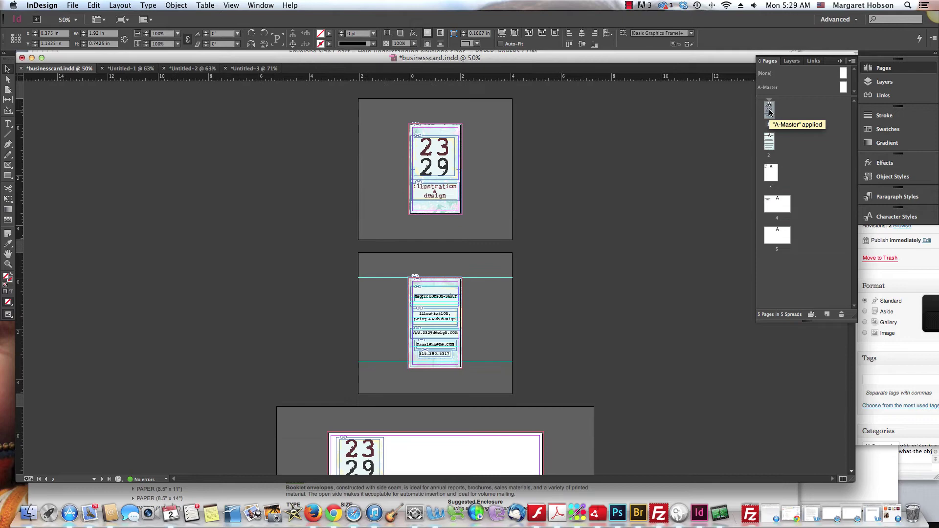
pyautogui.click(433, 156)
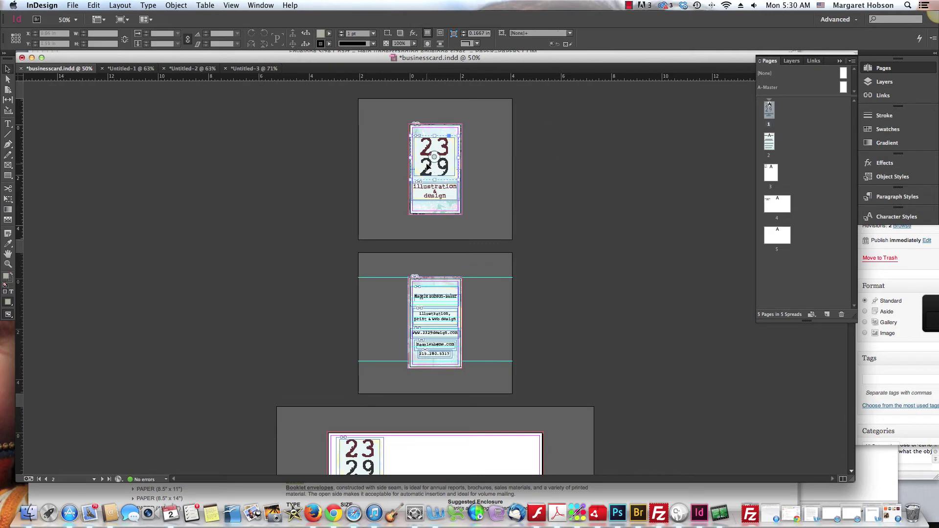
pyautogui.click(87, 5)
pyautogui.click(96, 52)
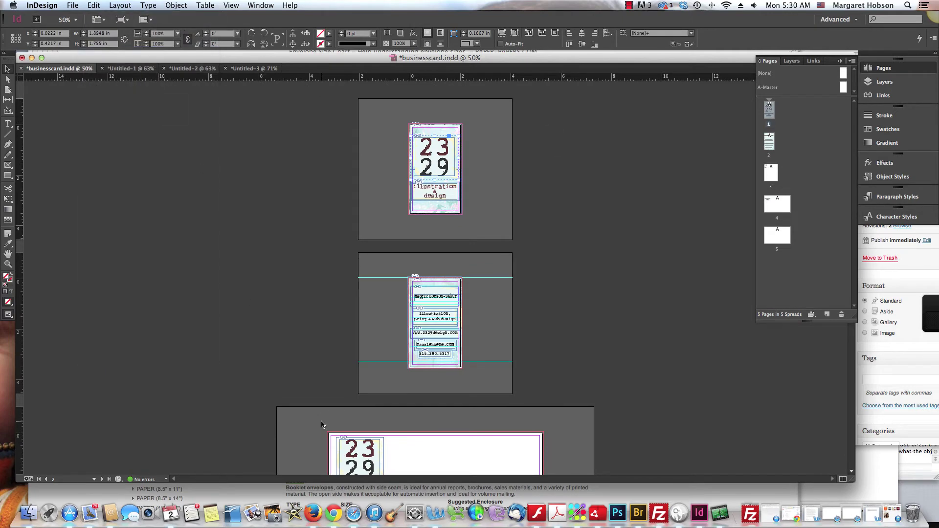
pyautogui.doubleClick(779, 207)
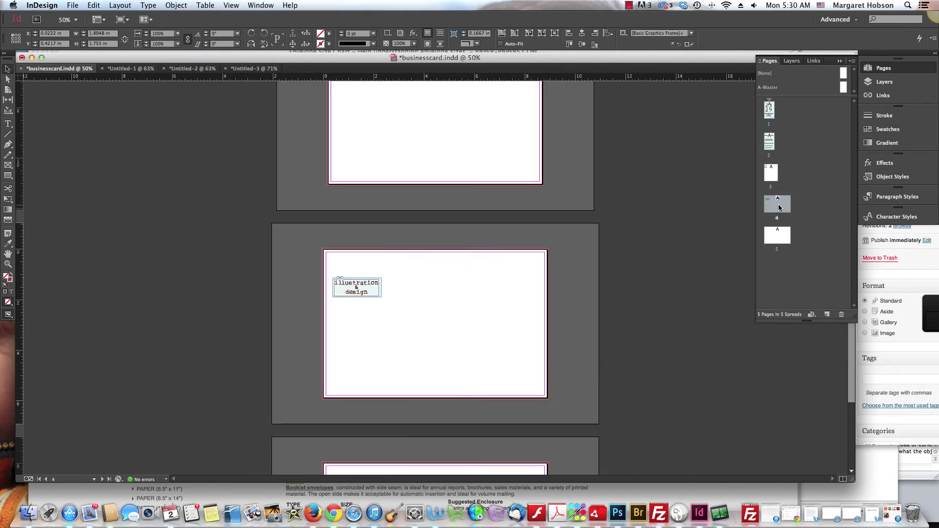
pyautogui.click(410, 207)
pyautogui.press('super+v')
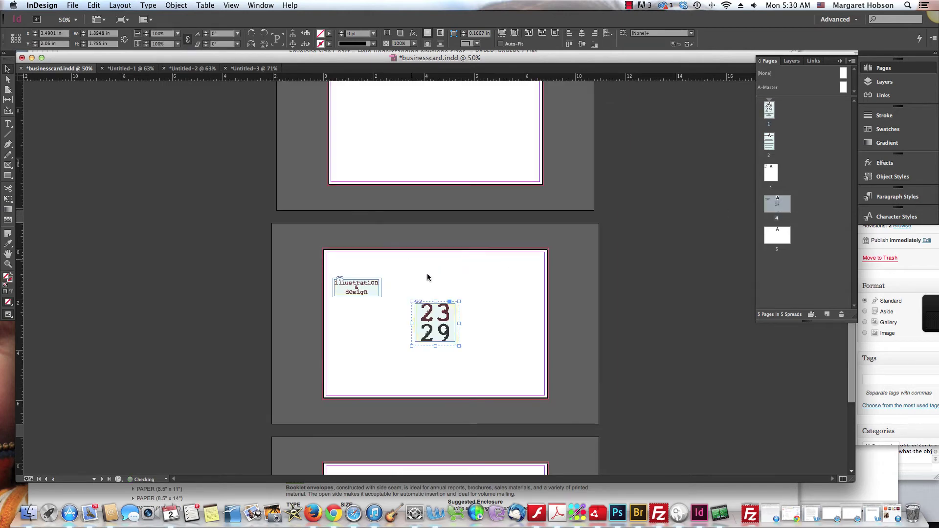
# - Position the logo at page 4's top-left with the tagline just below it
pyautogui.moveTo(358, 287); pyautogui.dragTo(357, 304)
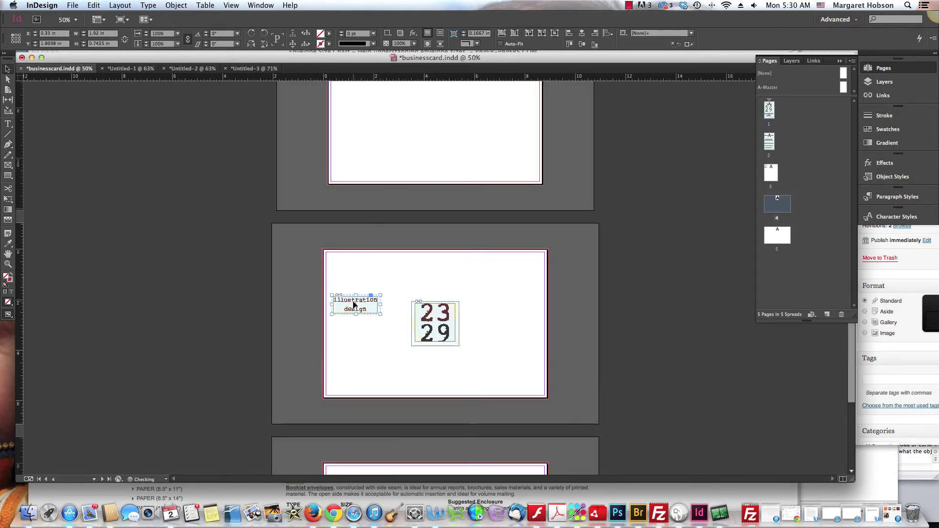
pyautogui.moveTo(431, 322); pyautogui.dragTo(352, 273)
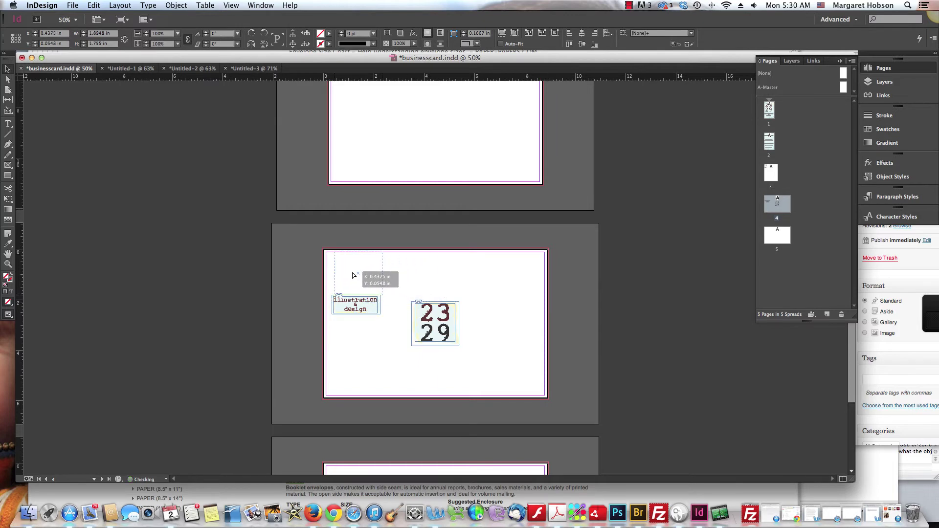
pyautogui.moveTo(350, 308); pyautogui.dragTo(350, 318)
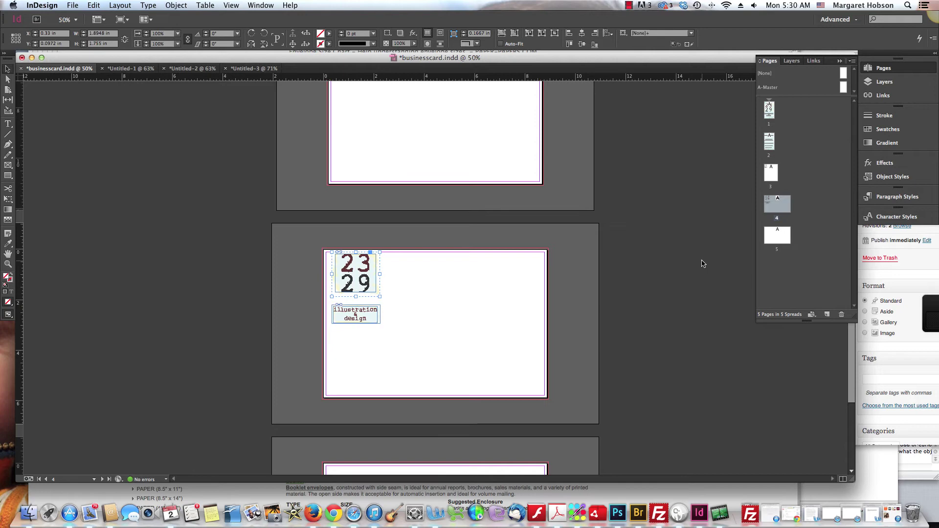
pyautogui.click(771, 176)
# - Zoom in on page 3's 2329 logo and drag its frame corner smaller
pyautogui.doubleClick(770, 177)
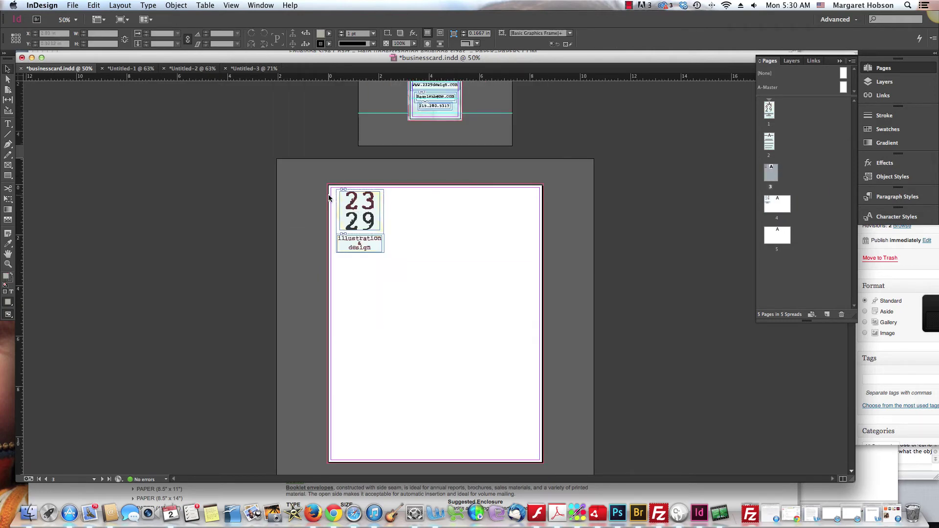
pyautogui.click(360, 207)
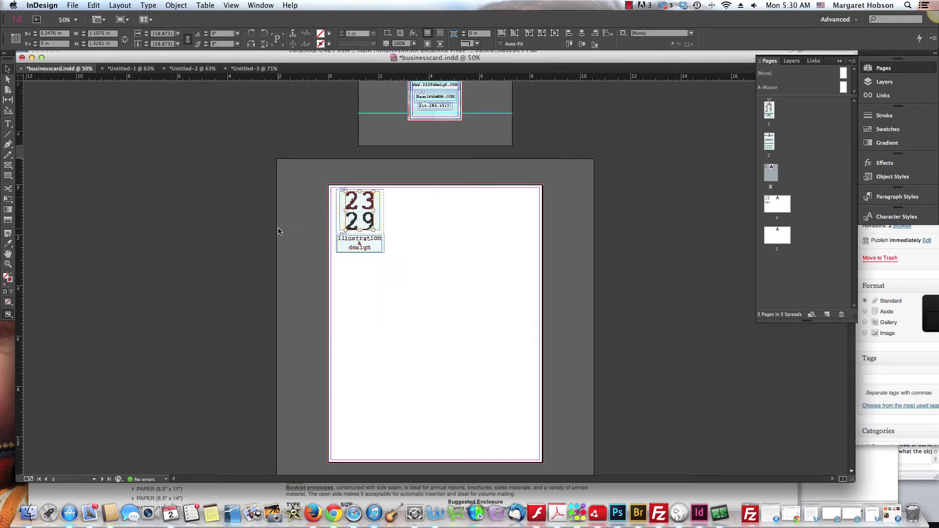
pyautogui.press('super+equal')
pyautogui.press('super+equal')
pyautogui.press('super+equal')
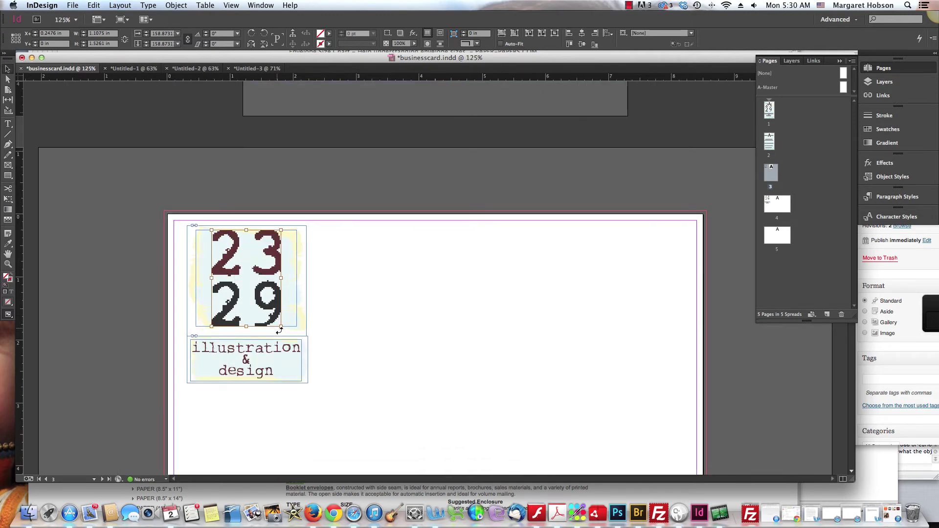
pyautogui.moveTo(280, 326); pyautogui.dragTo(253, 292)
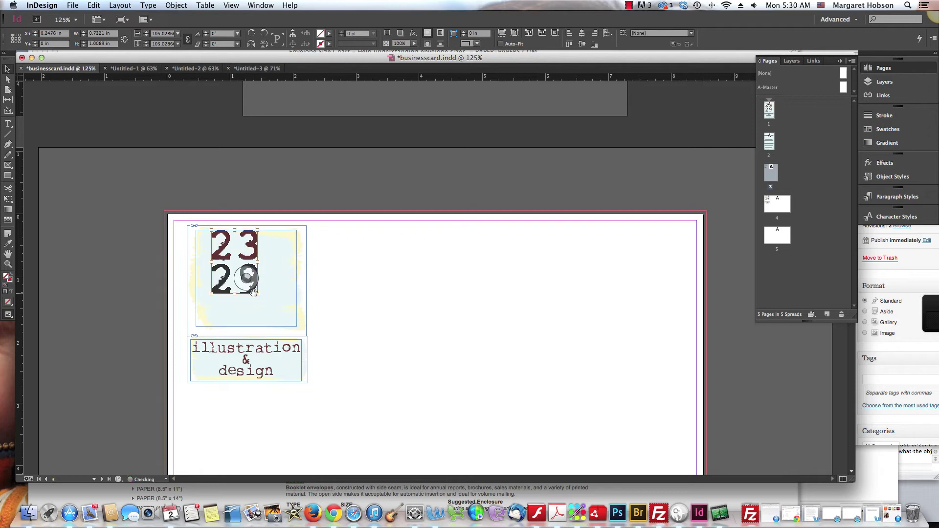
pyautogui.click(291, 325)
pyautogui.moveTo(296, 327); pyautogui.dragTo(251, 299)
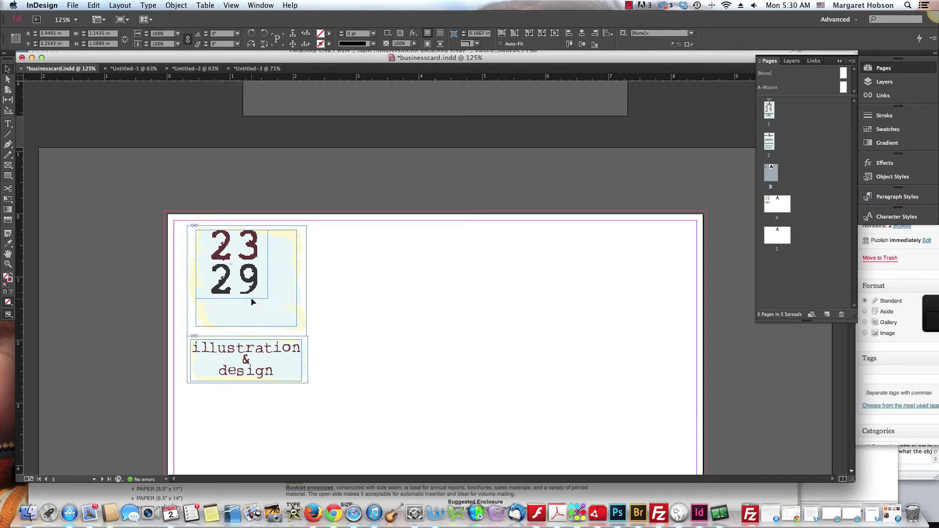
pyautogui.click(281, 329)
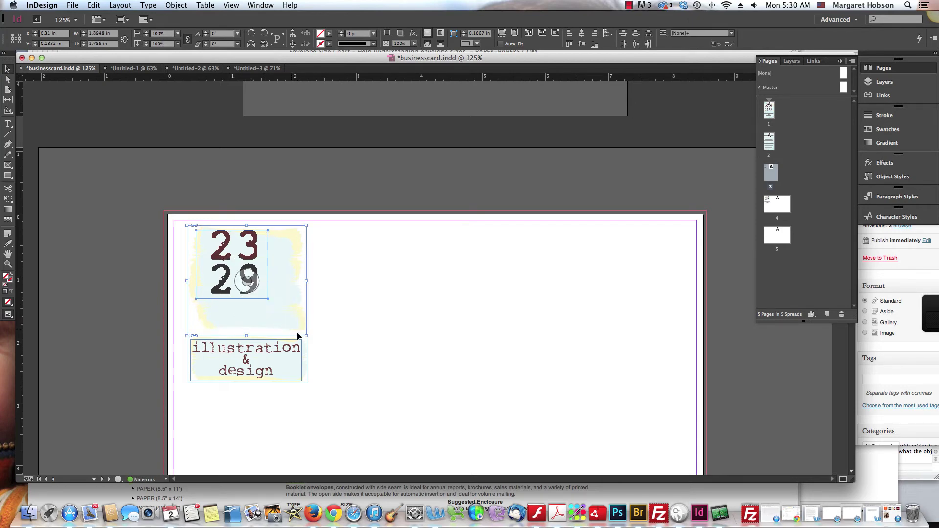
pyautogui.moveTo(307, 335); pyautogui.dragTo(272, 307)
# - Shrink the logo frame to about 1.05 × 1.04 in and fit the artwork proportionally
pyautogui.click(220, 252)
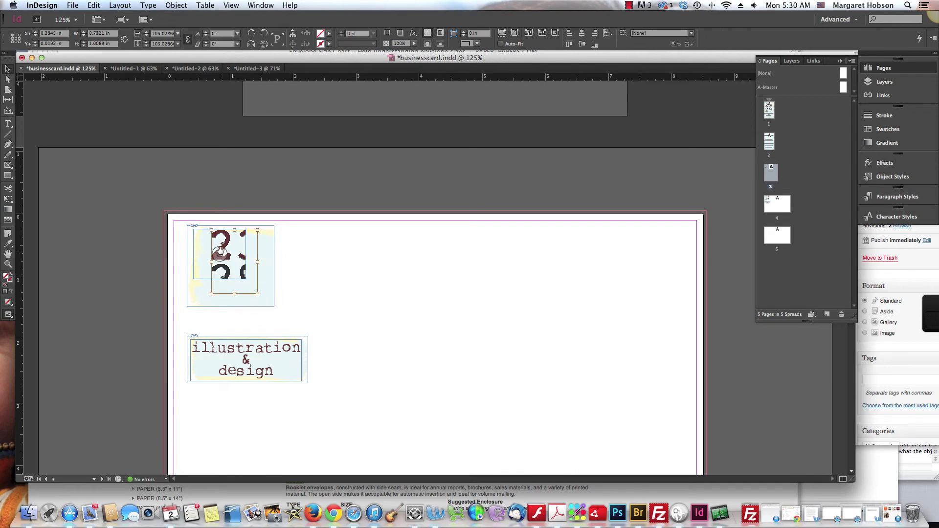
pyautogui.rightClick(220, 252)
pyautogui.moveTo(227, 367)
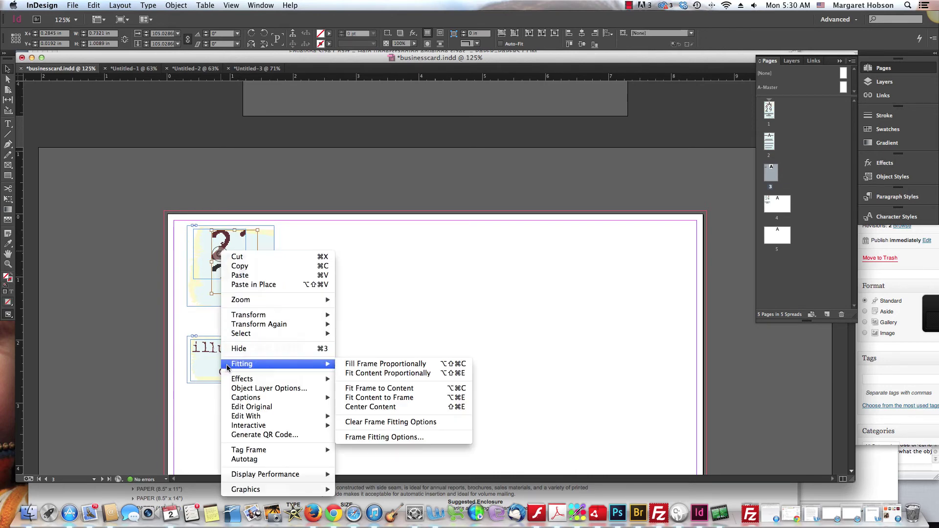
pyautogui.click(356, 373)
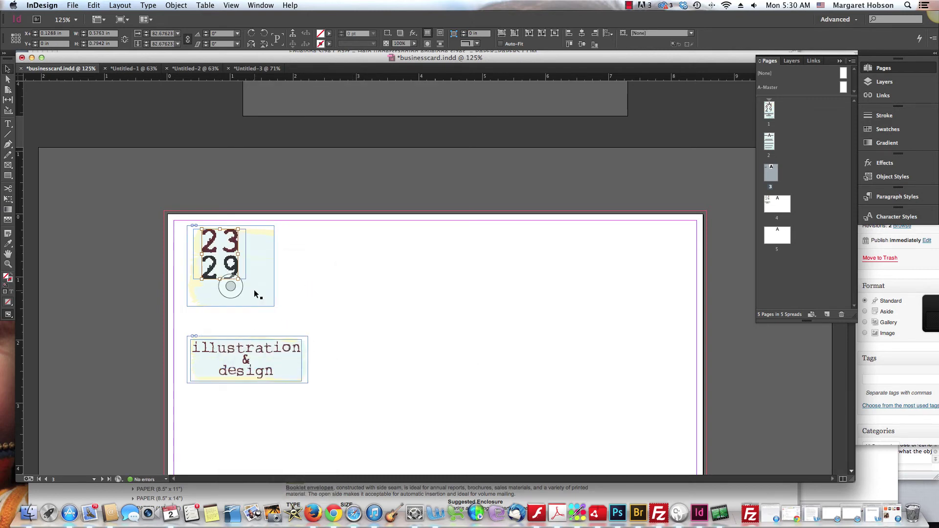
pyautogui.click(254, 293)
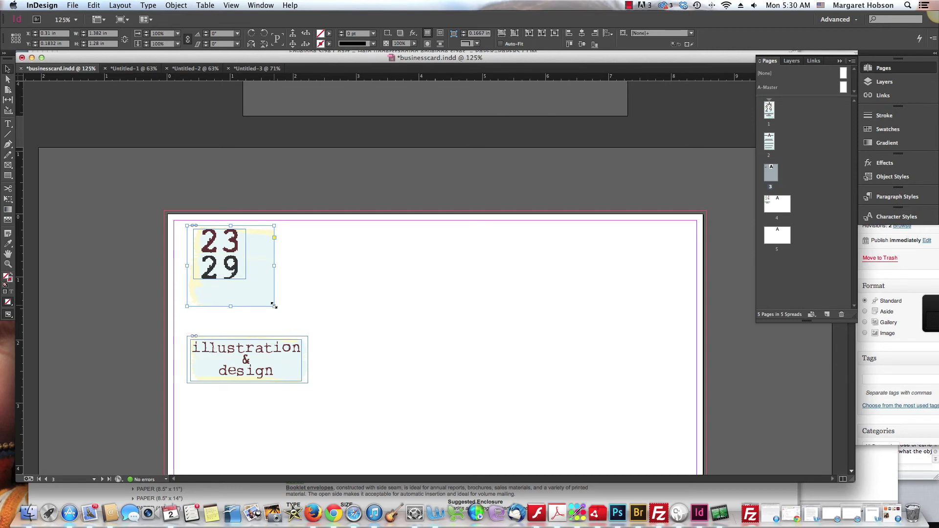
pyautogui.moveTo(274, 305); pyautogui.dragTo(253, 290)
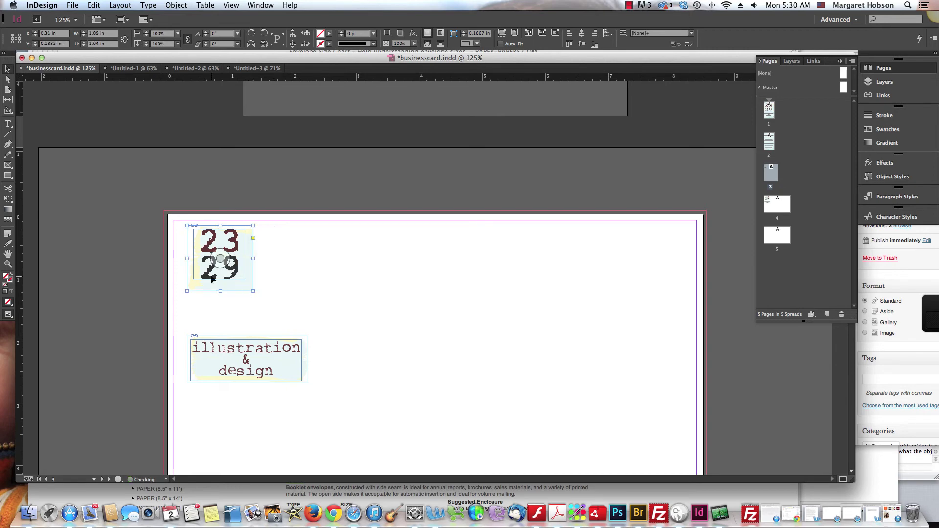
pyautogui.rightClick(212, 278)
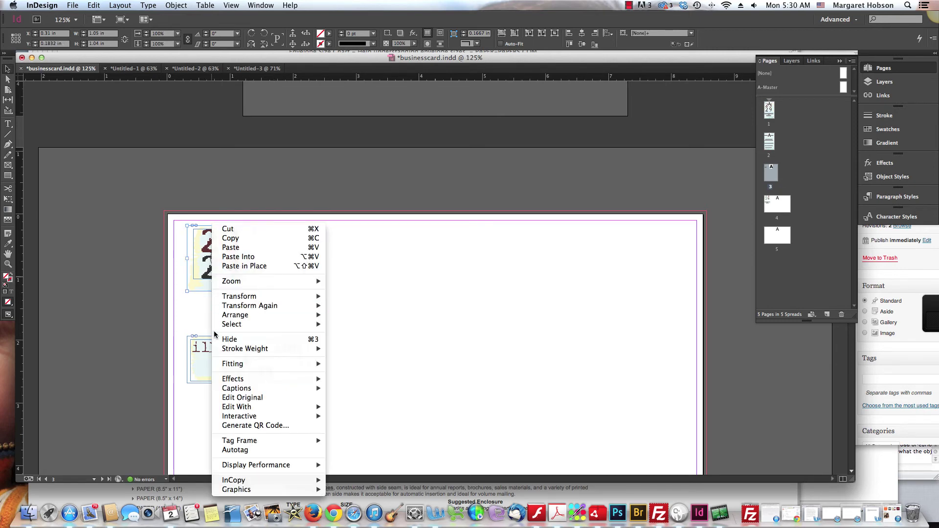
pyautogui.moveTo(218, 364)
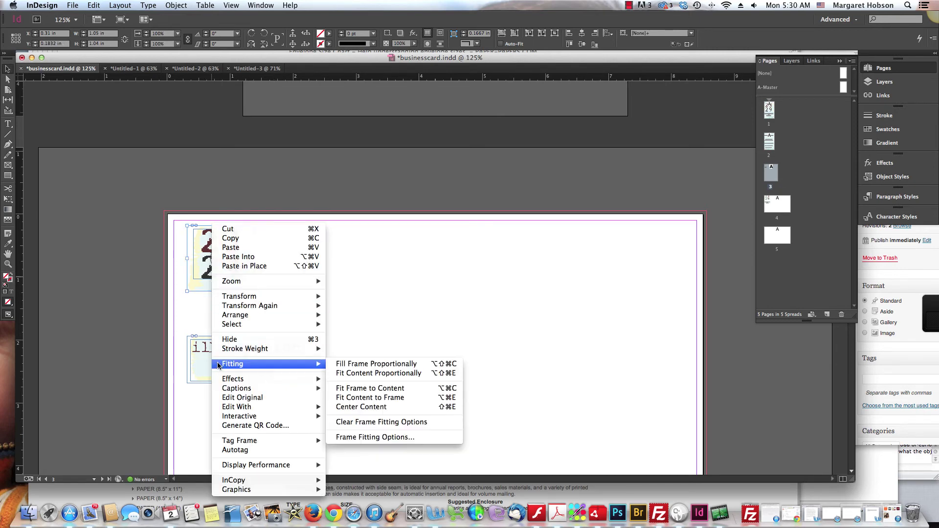
pyautogui.click(351, 377)
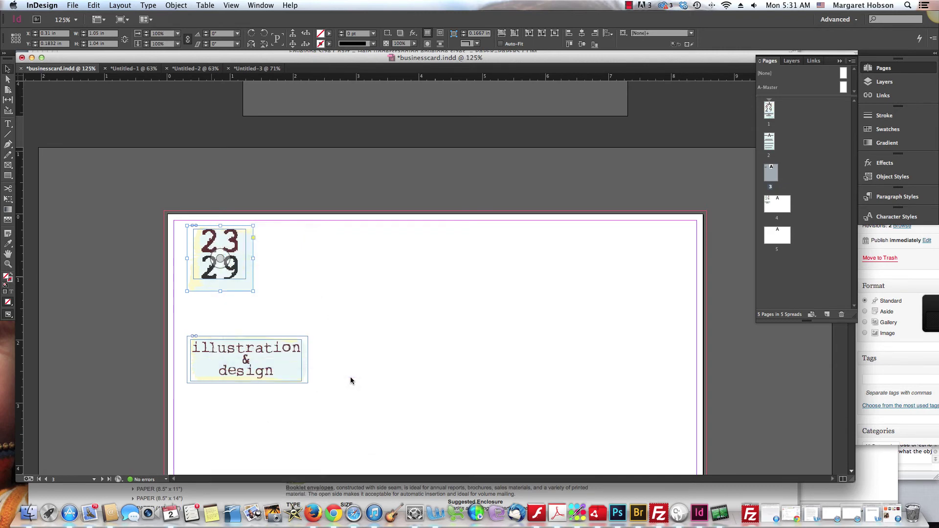
# - Enlarge the page 3 tagline frame to about 2.39 × 0.94 in and center the 2329 logo above it
pyautogui.moveTo(240, 347); pyautogui.dragTo(233, 298)
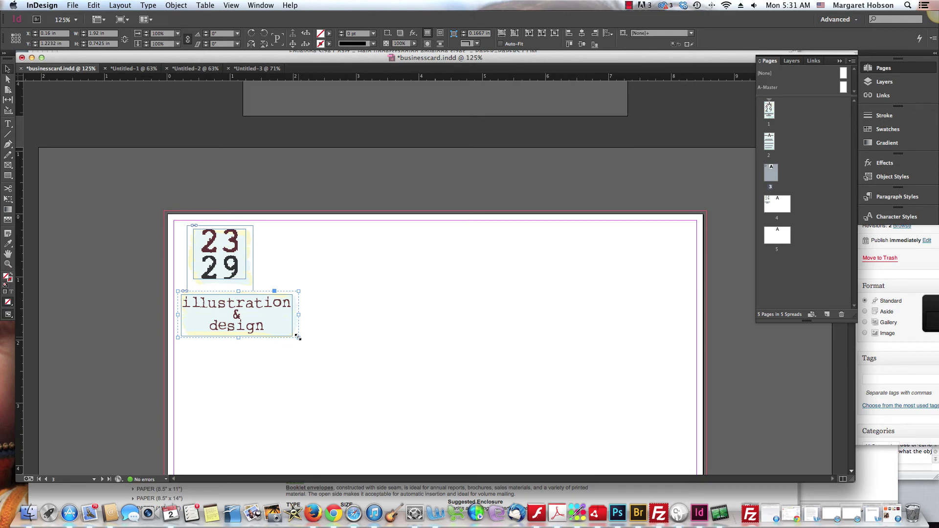
pyautogui.moveTo(298, 337); pyautogui.dragTo(267, 326)
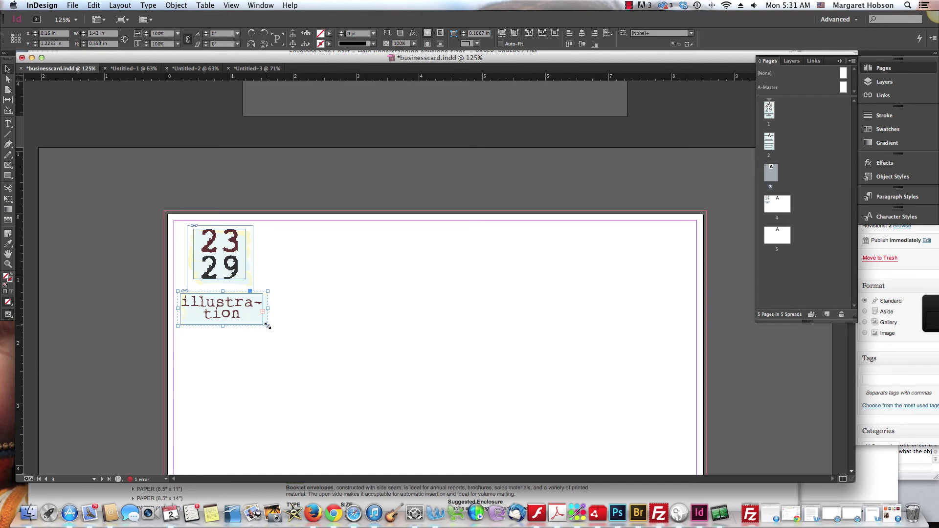
pyautogui.moveTo(268, 326); pyautogui.dragTo(327, 350)
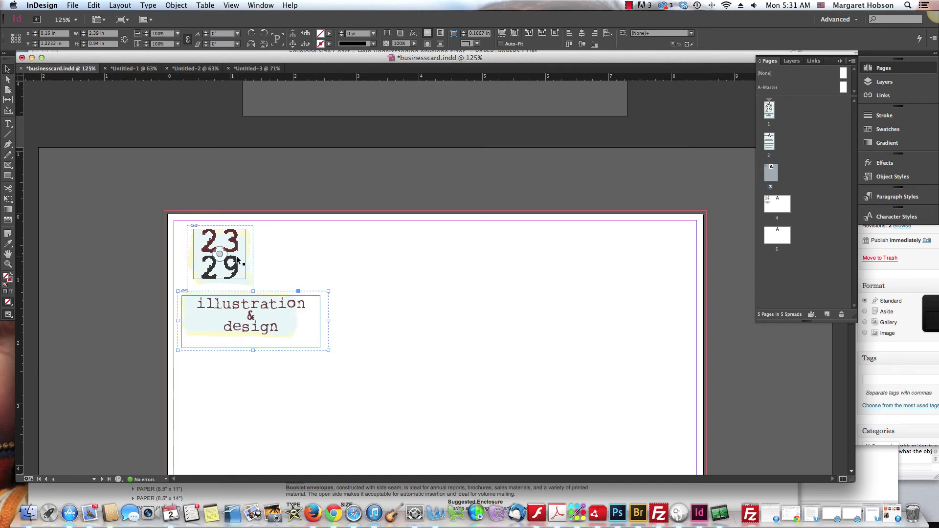
pyautogui.moveTo(236, 256); pyautogui.dragTo(244, 256)
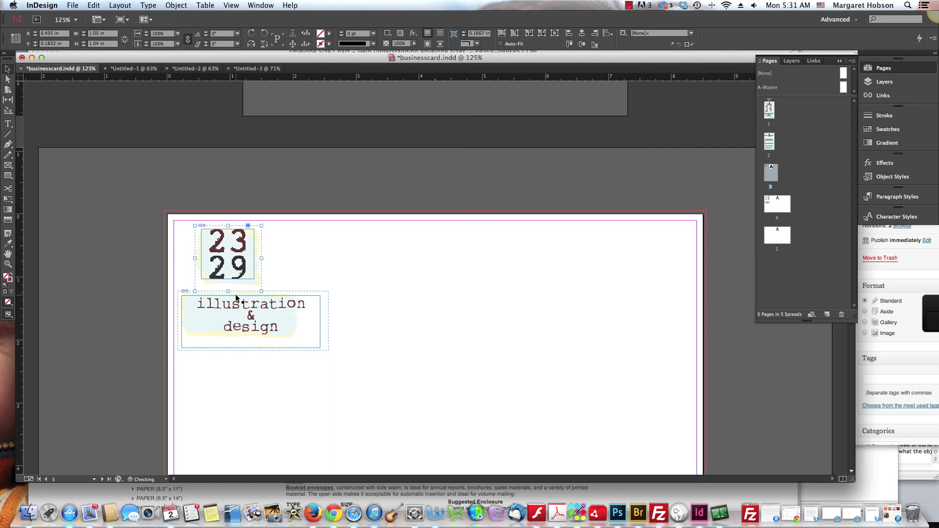
pyautogui.press('Right')
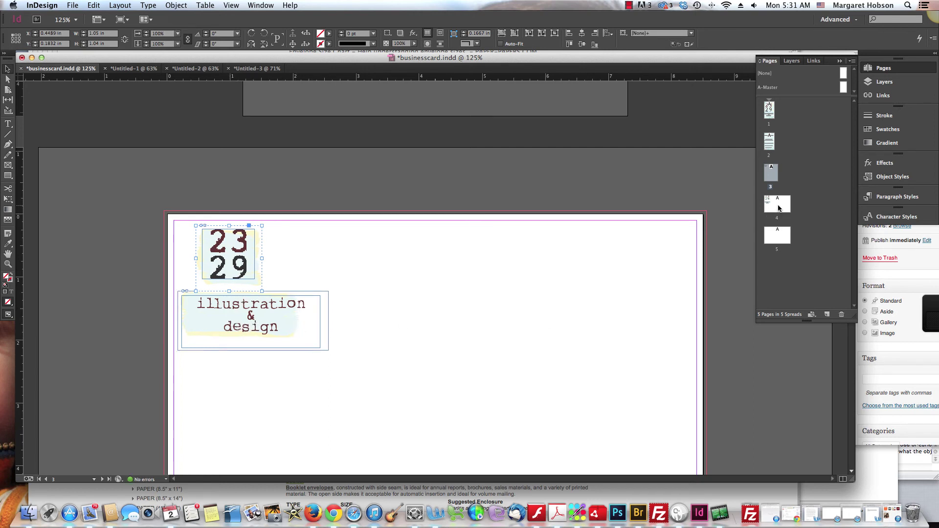
# - On envelope page 4, move the 'illustration & design' text up snug under the 23 29 logo
pyautogui.doubleClick(773, 172)
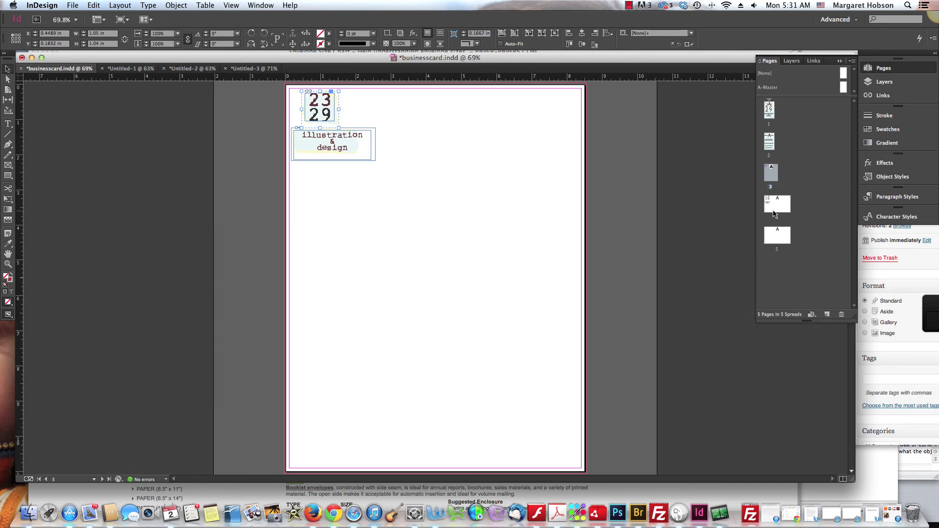
pyautogui.doubleClick(774, 204)
pyautogui.click(314, 207)
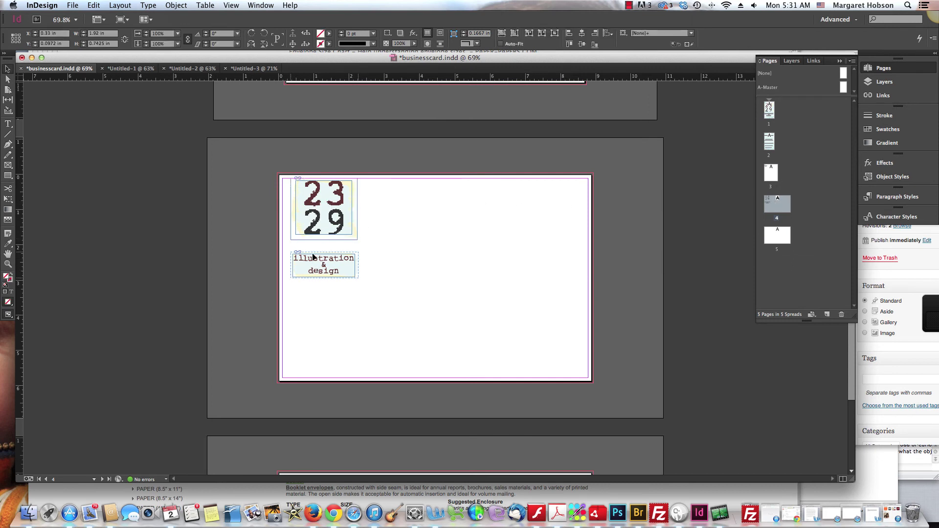
pyautogui.moveTo(314, 264); pyautogui.dragTo(314, 246)
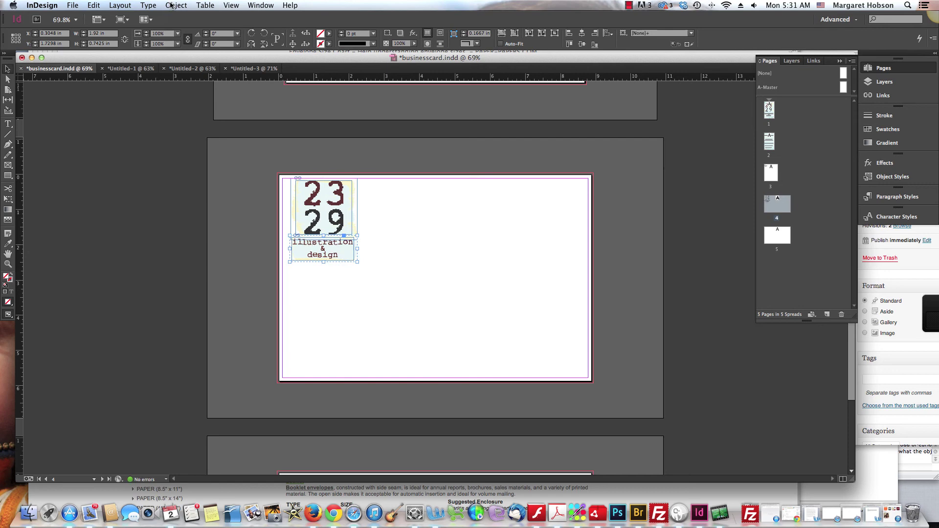
pyautogui.click(240, 9)
pyautogui.moveTo(252, 152)
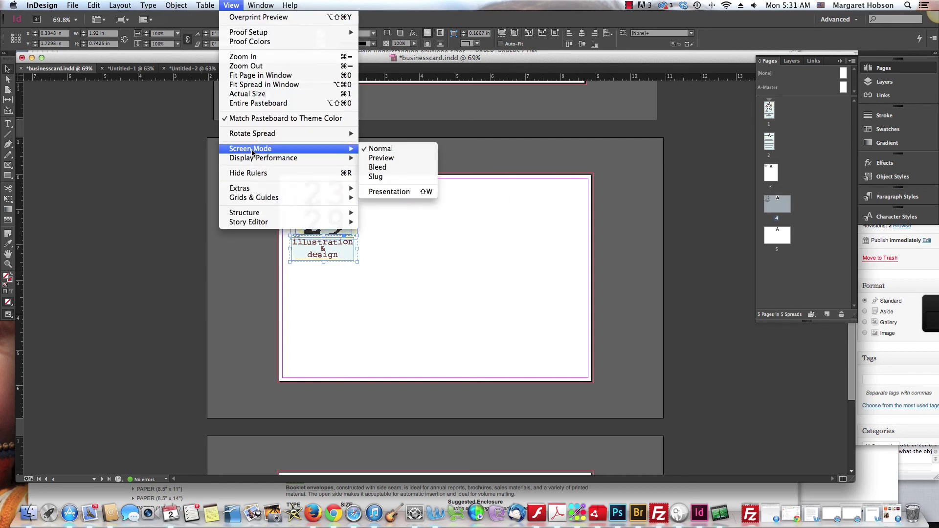